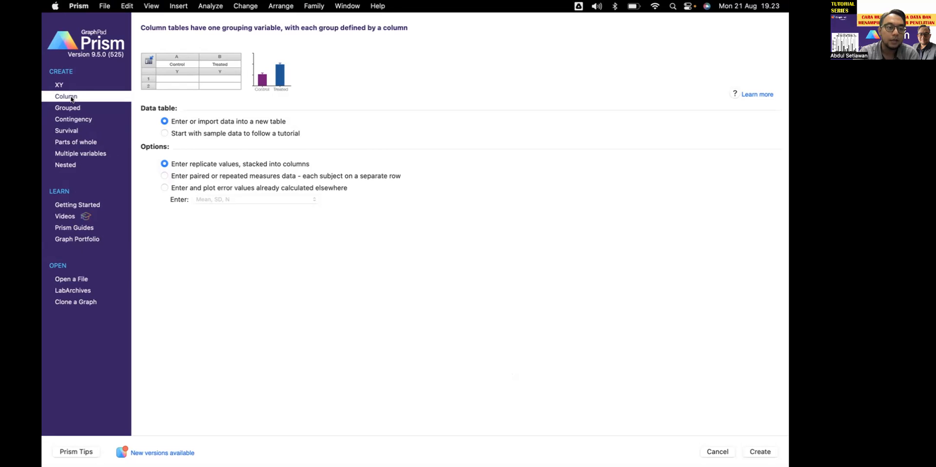
Create a new Column data table for entered or imported data, with replicate values stacked into columns.
click(64, 87)
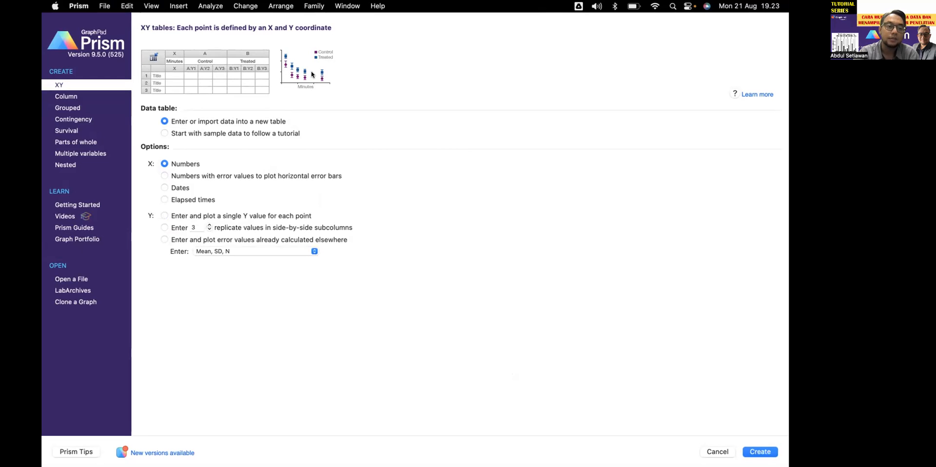
click(79, 99)
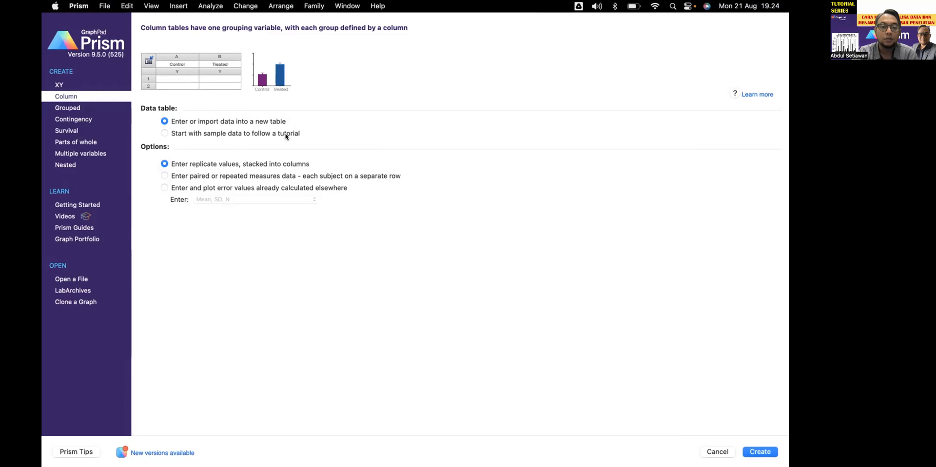
click(222, 133)
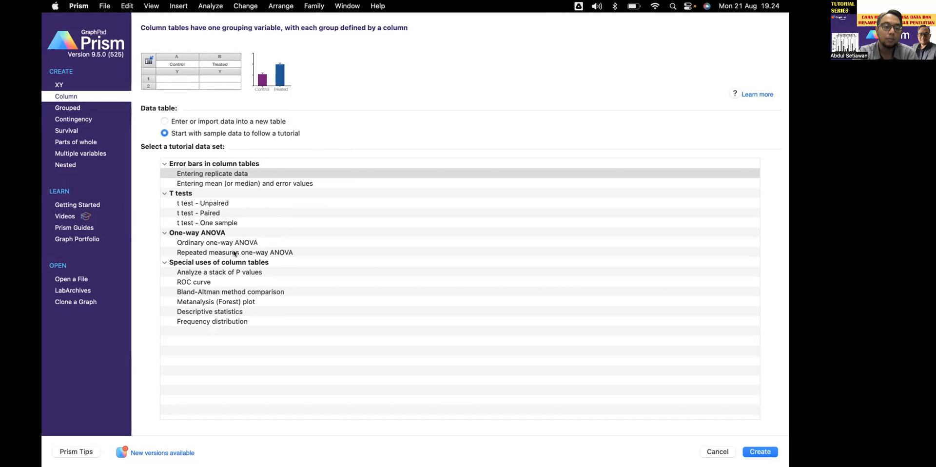
click(193, 122)
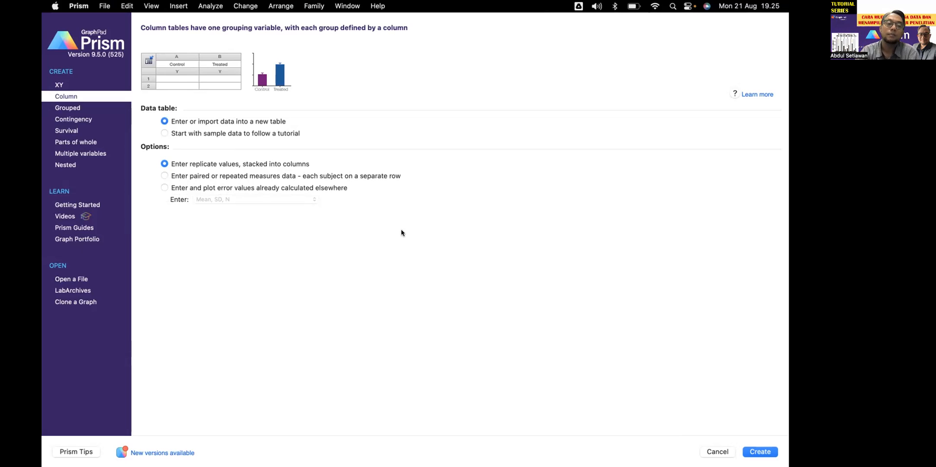
click(202, 187)
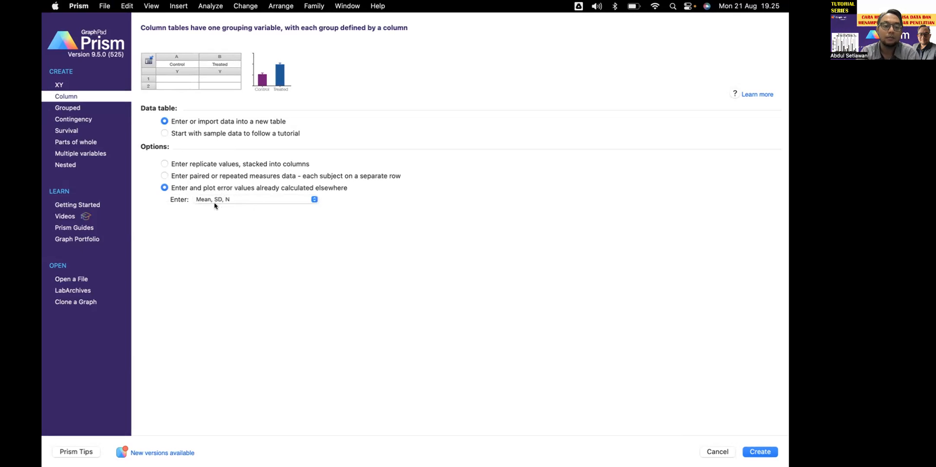
click(176, 164)
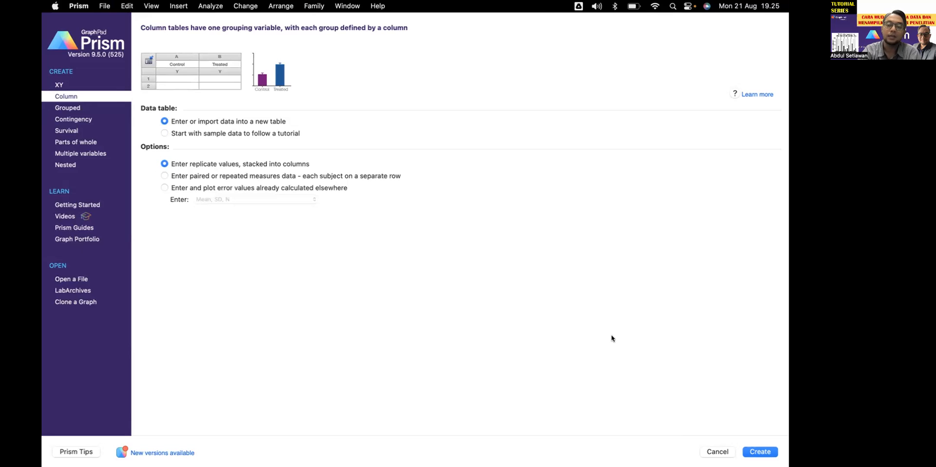
click(759, 453)
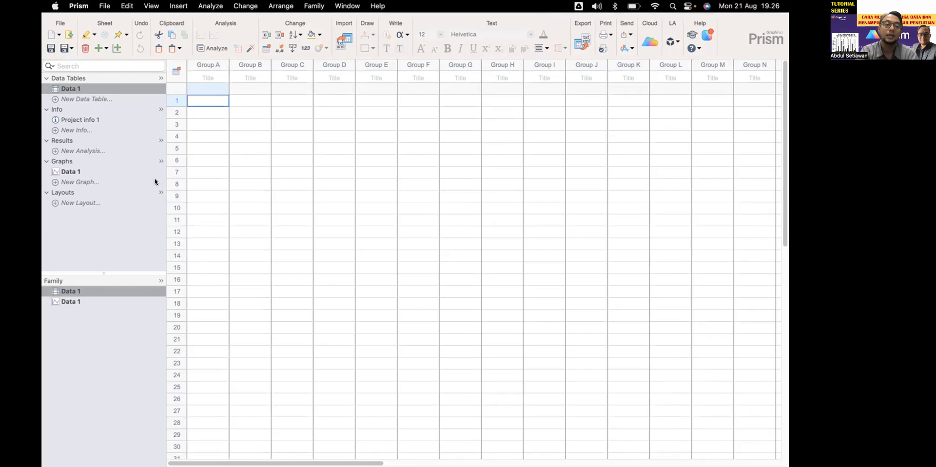
Title the Group A, B and C columns control, Patient 1 and Patient 2.
click(209, 77)
text(K)
key(BackSpace)
text(control)
click(245, 77)
text(Patient )
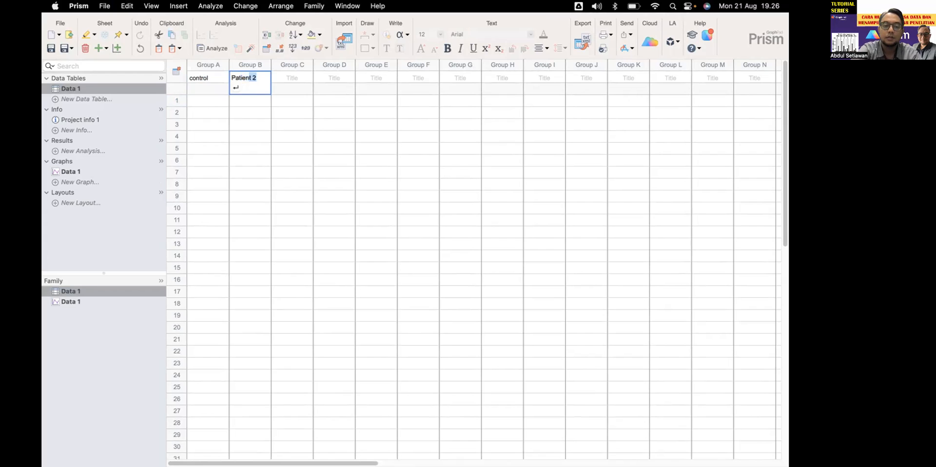
text(1)
key(Tab)
text(Patient 2)
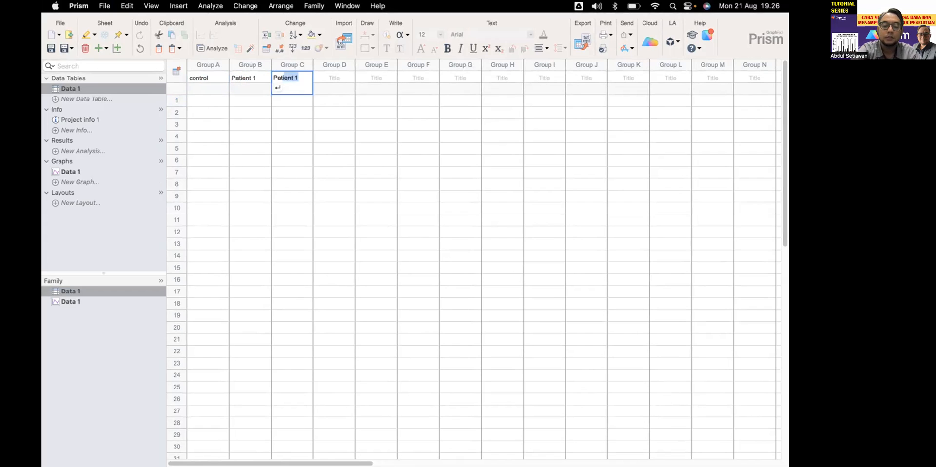
key(Tab)
Copy the Patient 1 and Patient 2 column titles into Groups D and E.
drag(241, 79, 372, 77)
key(super+c)
key(super+v)
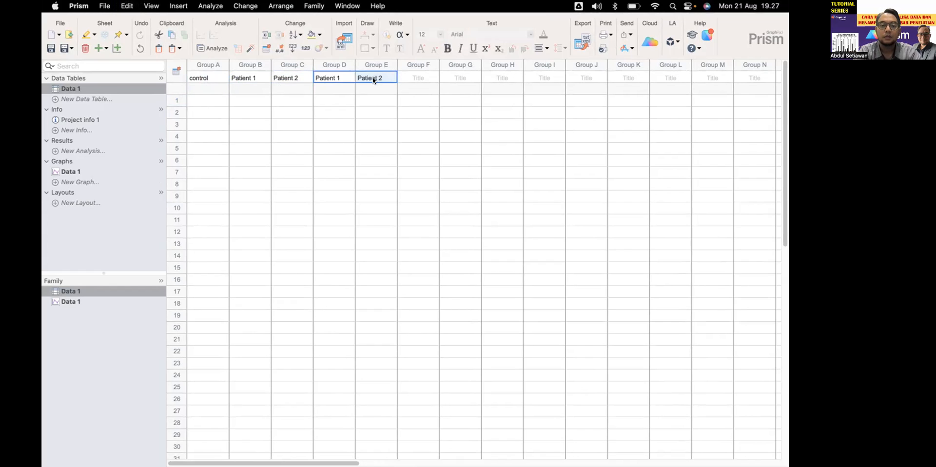
Retitle the Group D and Group E columns as Patient 3 and Patient 4.
click(328, 77)
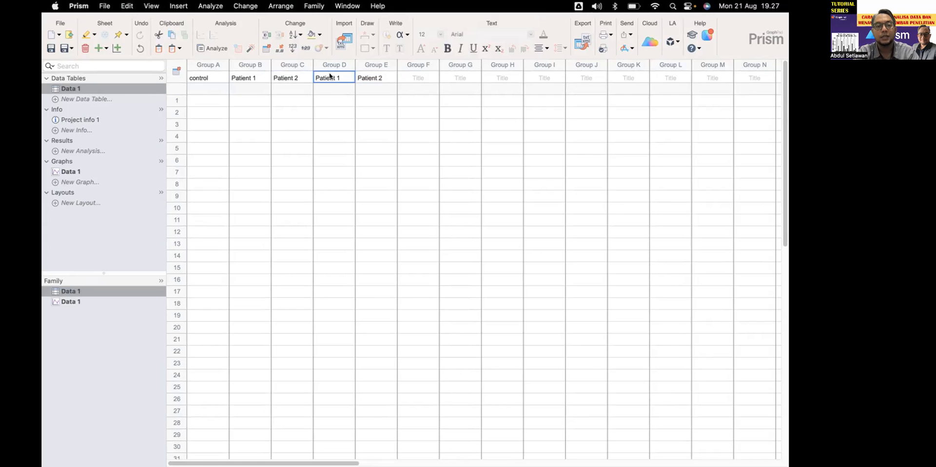
double_click(328, 77)
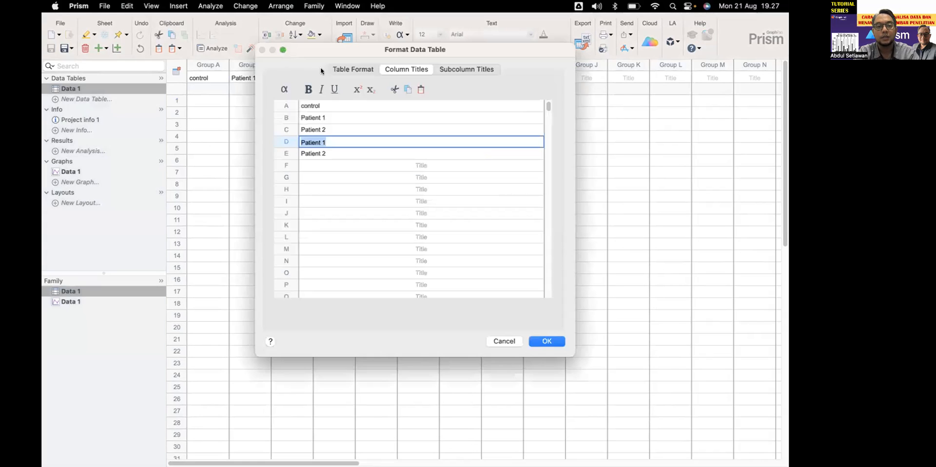
click(328, 140)
key(BackSpace)
text(3)
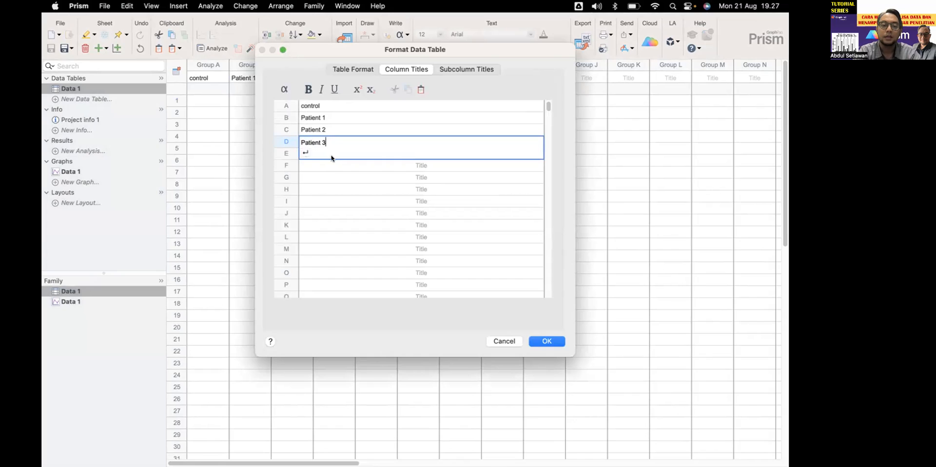
click(311, 156)
text(Patient 4)
click(422, 165)
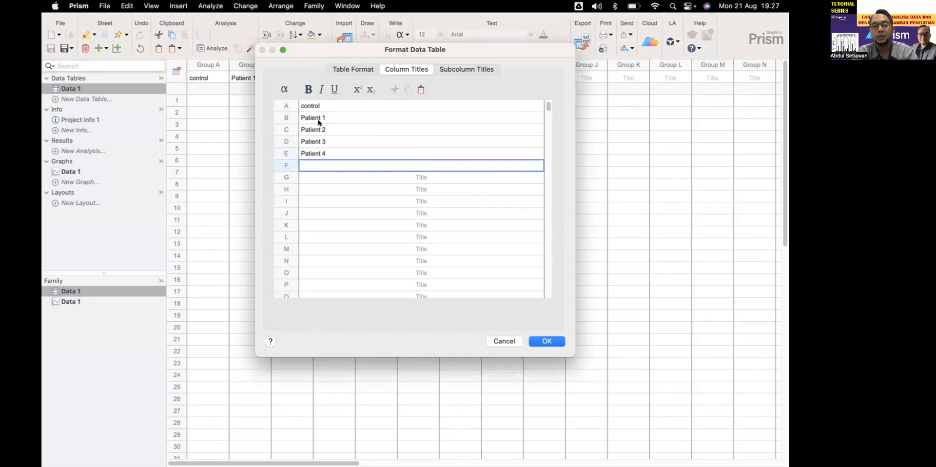
click(544, 341)
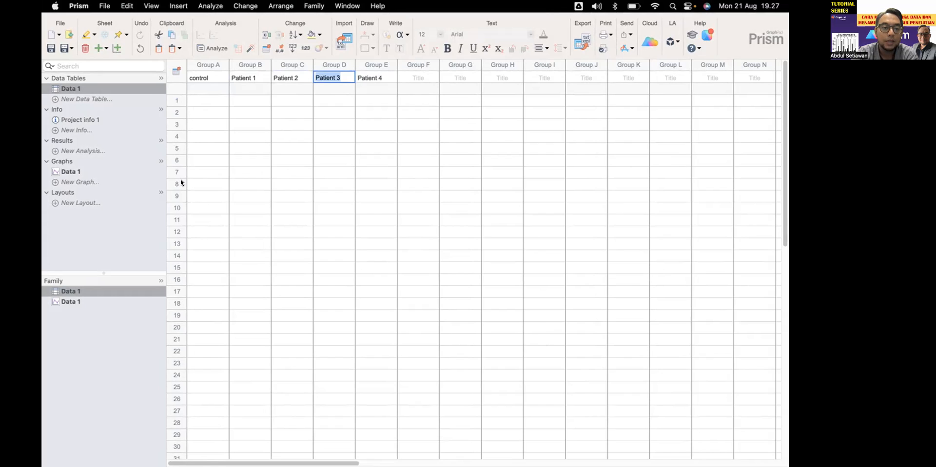
Enter the values 20, 19, 18, 21 and 22 in rows 1 to 5 of the control column.
click(273, 123)
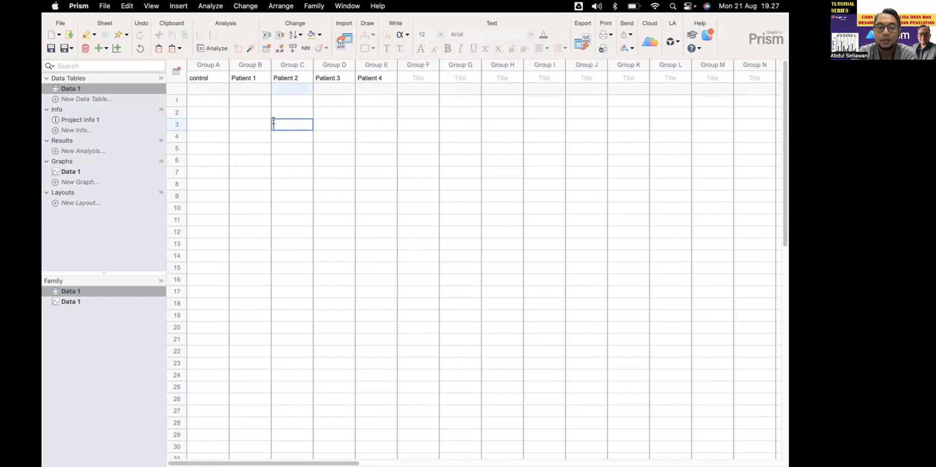
click(212, 99)
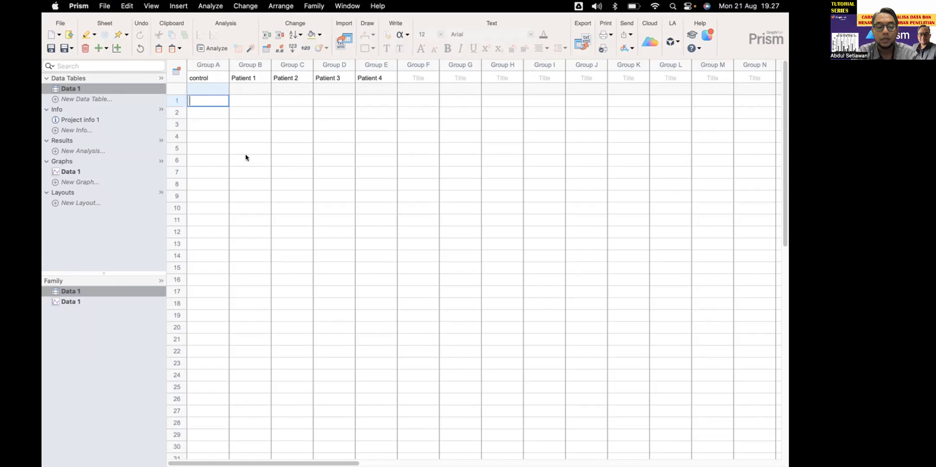
text(20)
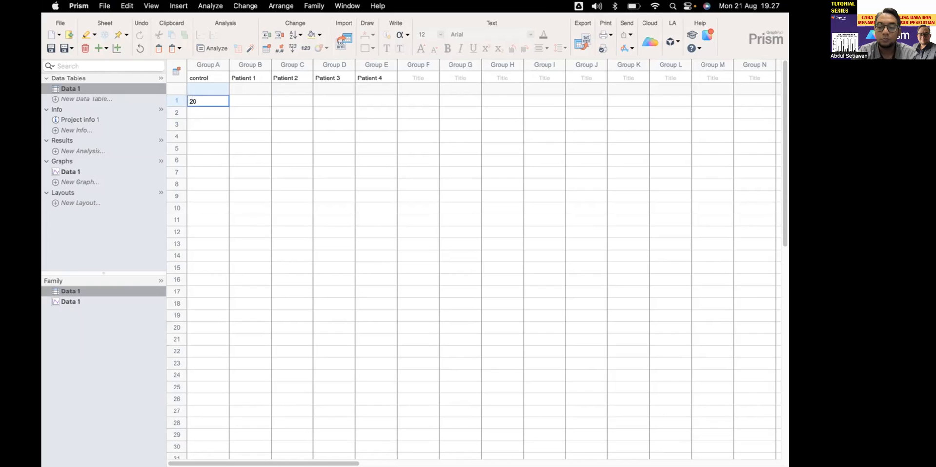
key(Return)
text(19)
key(Return)
text(18)
key(Return)
text(21)
key(Return)
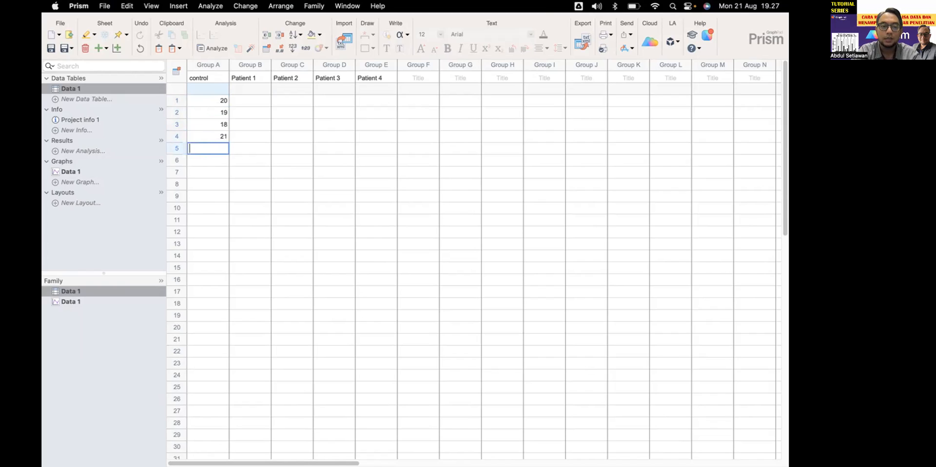
text(22)
key(Return)
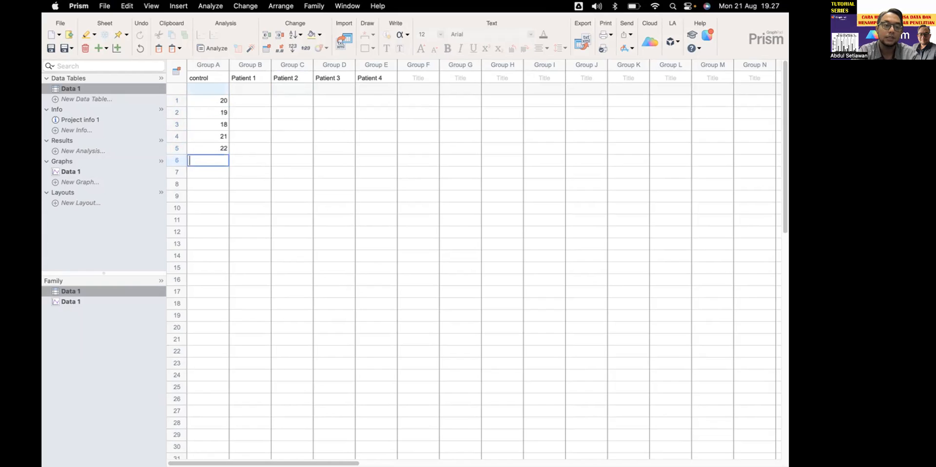
Enter the values 25, 23, 26, 25 and 20 in rows 1 to 5 of the Patient 1 column.
click(259, 98)
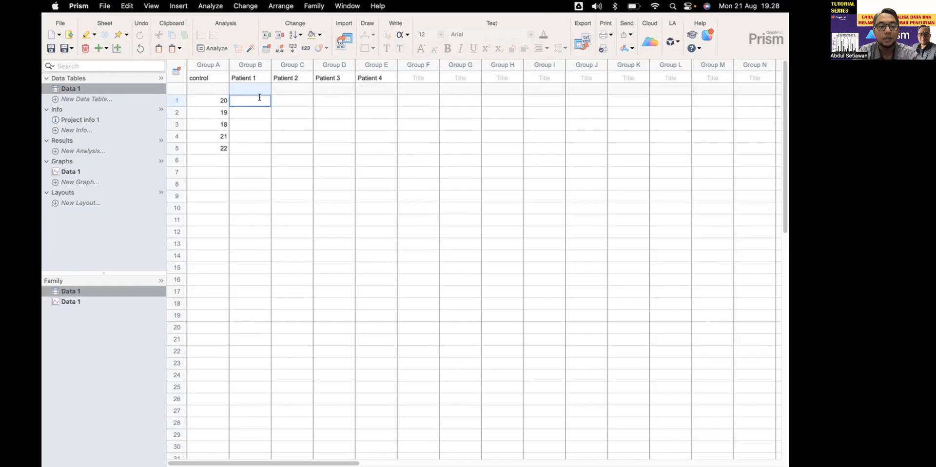
text(25)
key(Return)
text(23)
key(Return)
text(26)
key(Return)
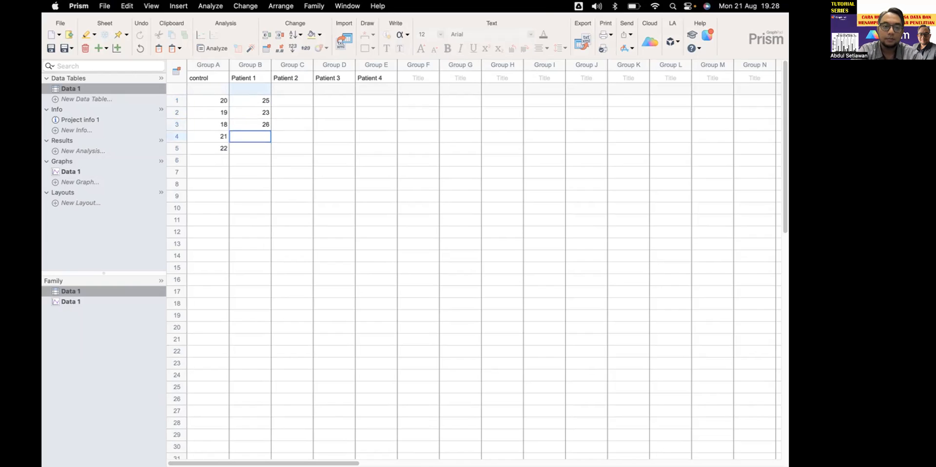
text(25)
key(Return)
text(20)
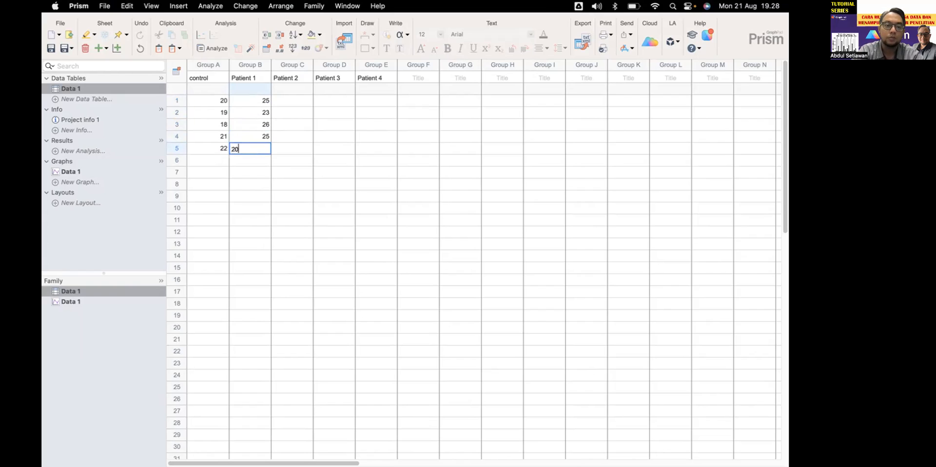
key(Return)
Enter the values 27, 26, 25, 24 and 27 in rows 1 to 5 of the Patient 2 column.
click(295, 97)
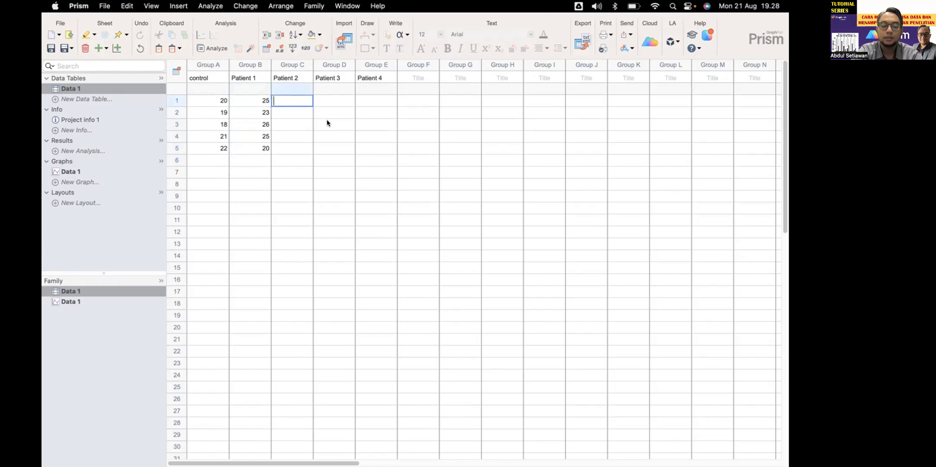
text(27)
key(Return)
text(26)
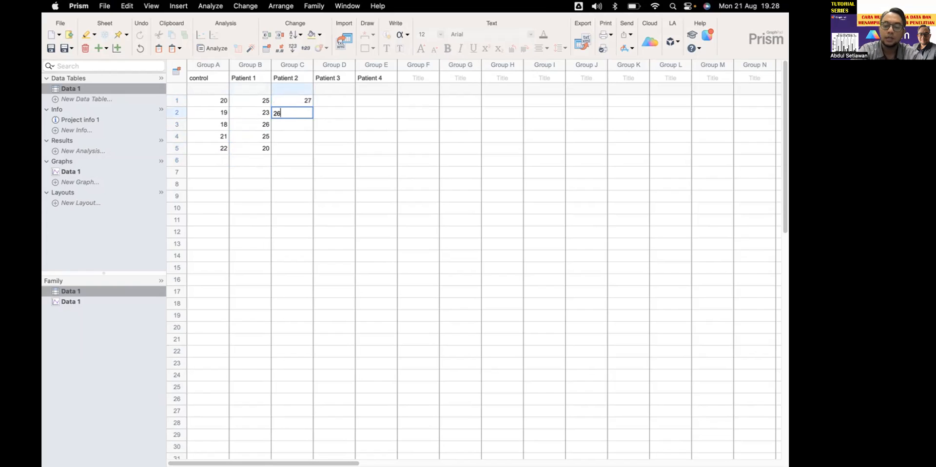
key(Return)
text(25)
key(Return)
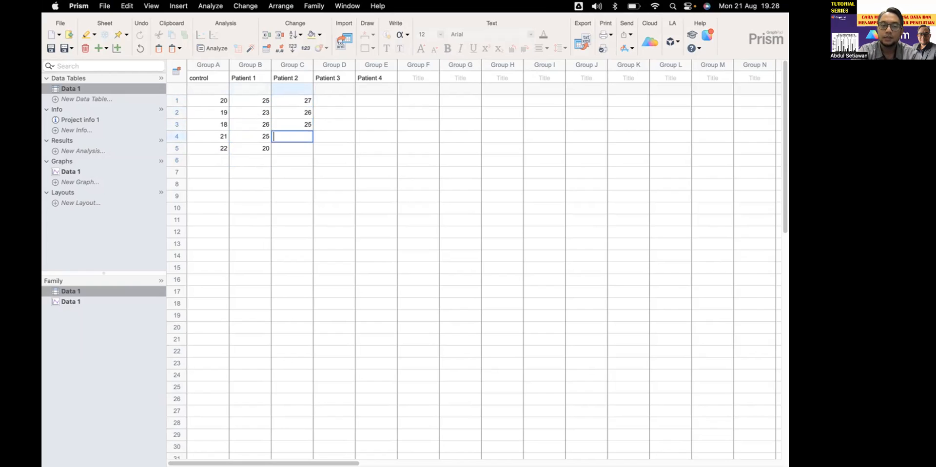
text(24)
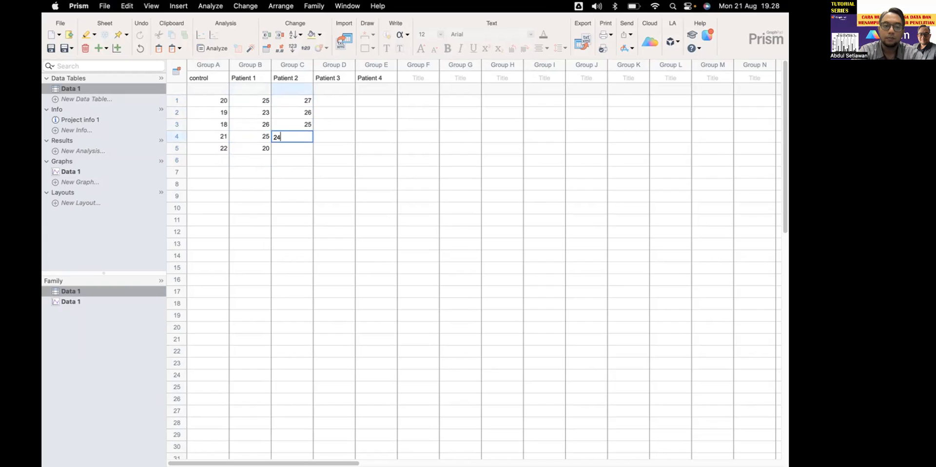
key(Return)
text(27)
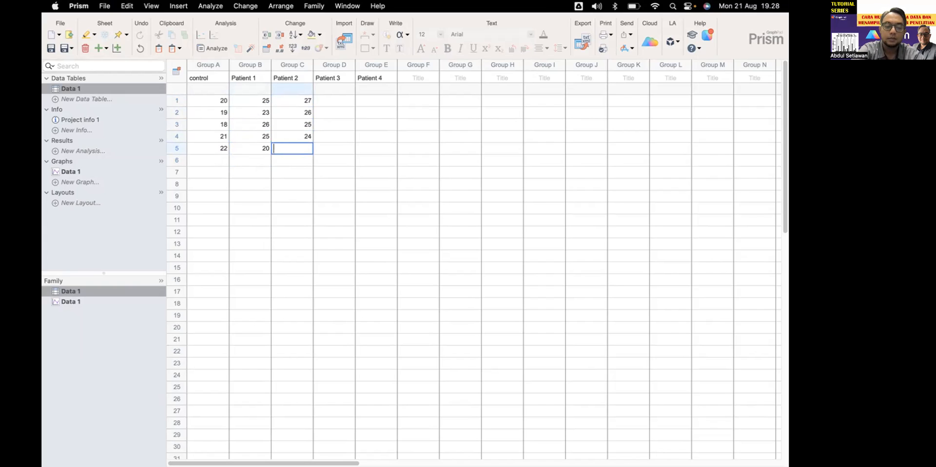
key(Return)
Enter the values 29, 28, 27, 26 and 25 in rows 1 to 5 of the Patient 3 column.
click(339, 96)
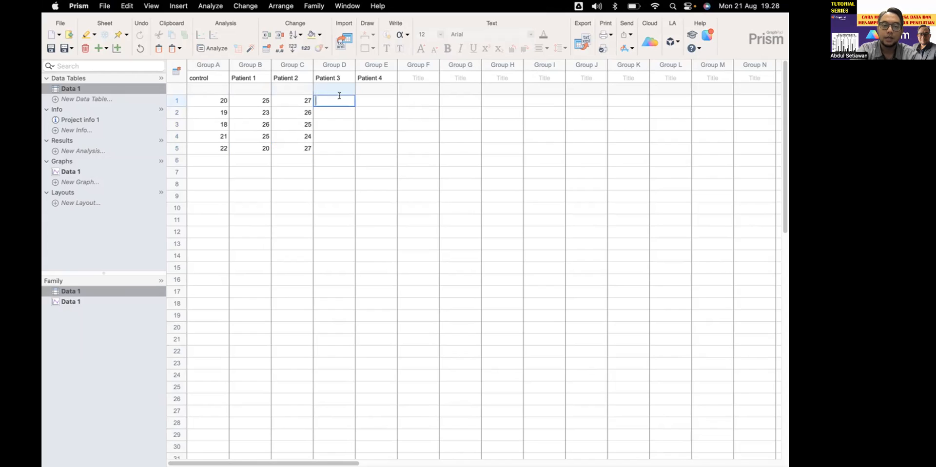
text(29)
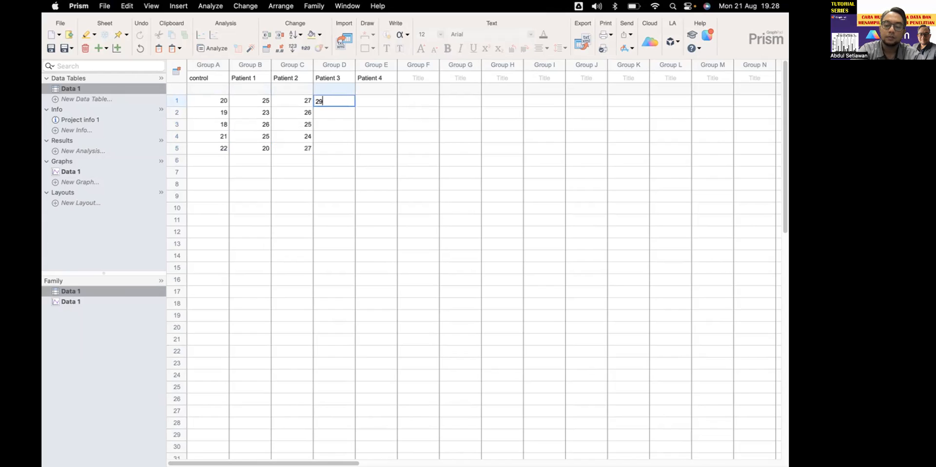
key(Return)
text(28)
key(Return)
text(27)
key(Return)
text(26)
key(Return)
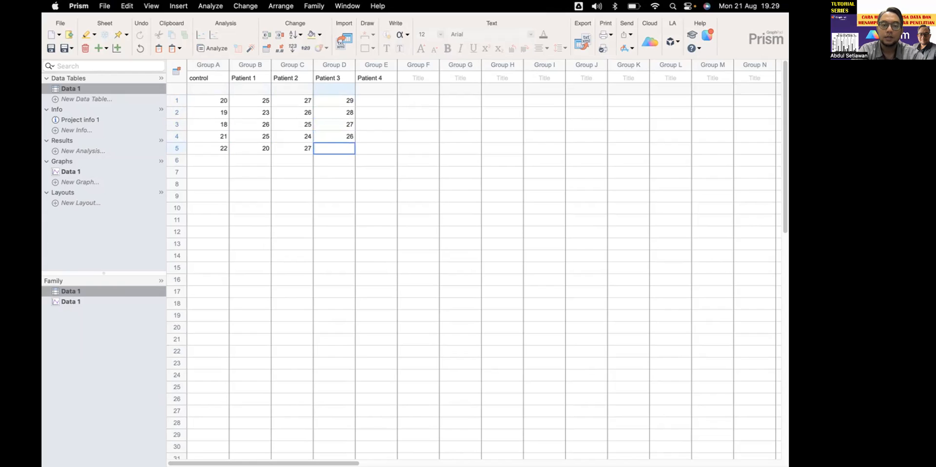
text(25)
Delete the Patient 4 title from the Group E column.
click(373, 73)
key(BackSpace)
click(429, 195)
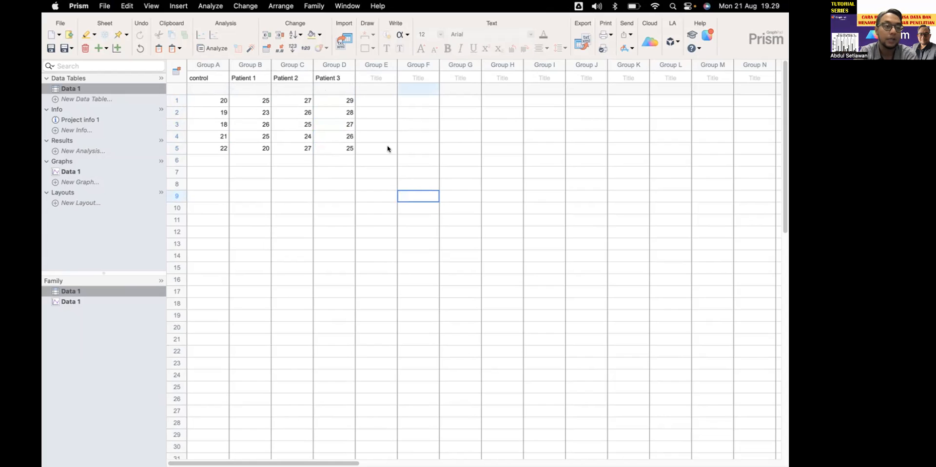
click(361, 220)
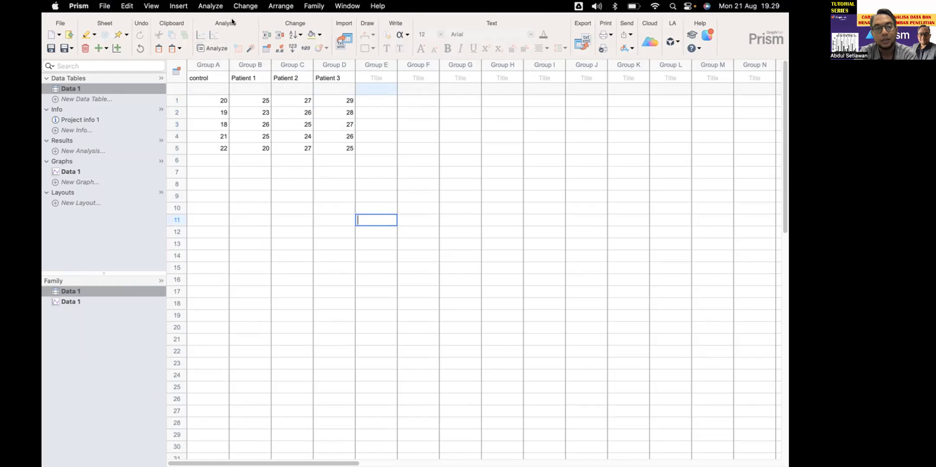
Start a one-way ANOVA on the control, Patient 1, Patient 2 and Patient 3 data sets of Data 1.
click(203, 48)
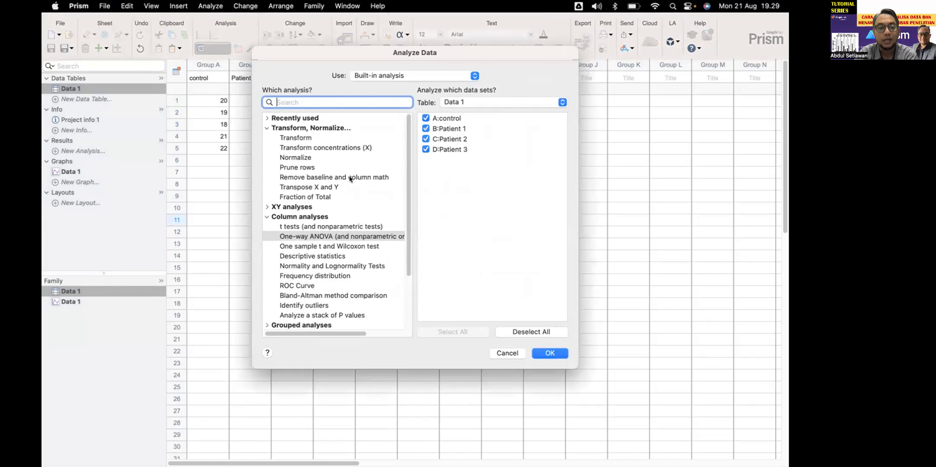
scroll(332, 198, down, 2)
scroll(332, 198, up, 2)
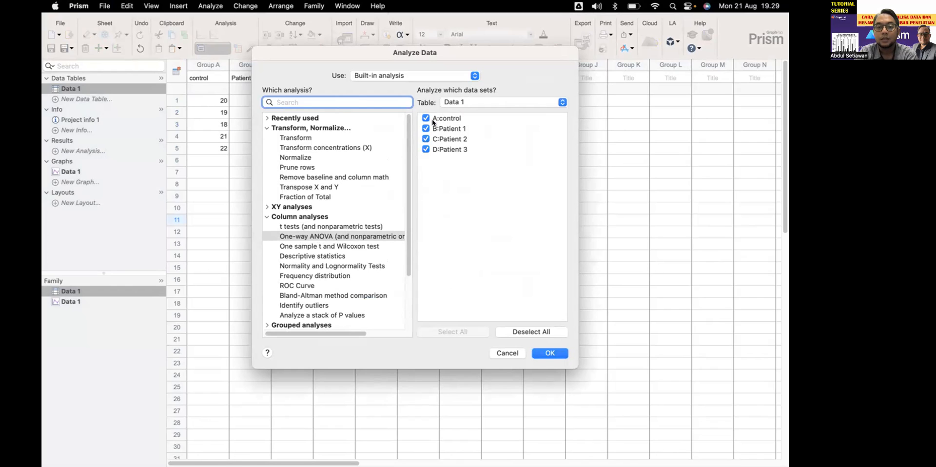
click(423, 148)
click(426, 149)
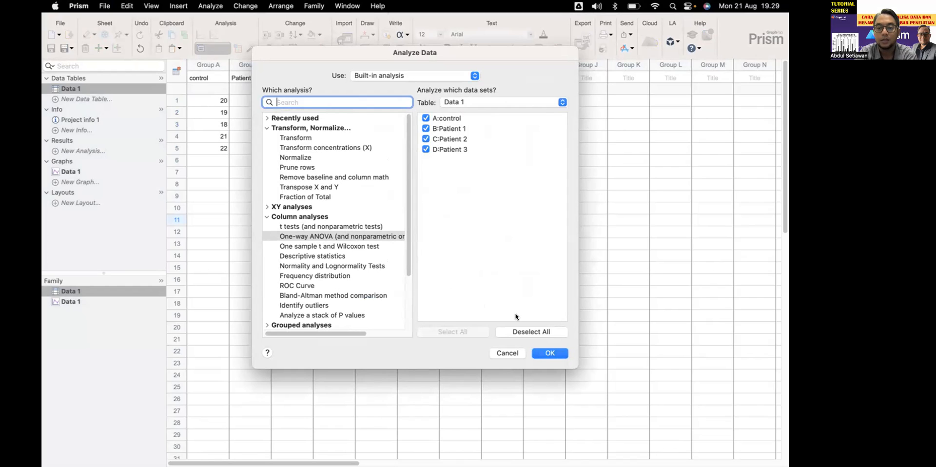
click(555, 357)
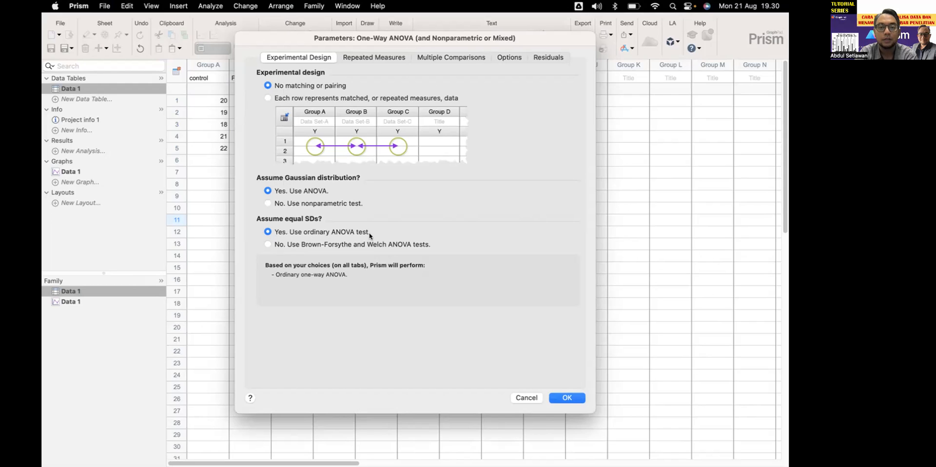
Set the ANOVA follow-up test to compare each column's mean with the control column Group A: control, and run the analysis.
click(443, 57)
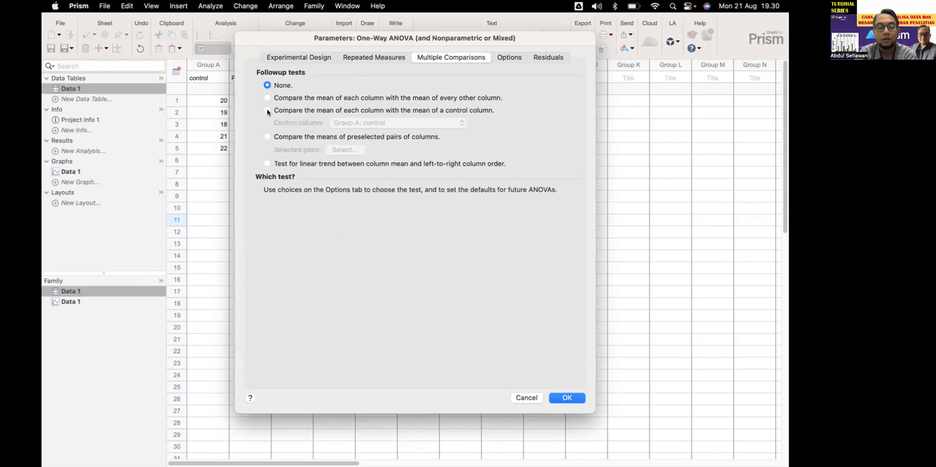
click(286, 111)
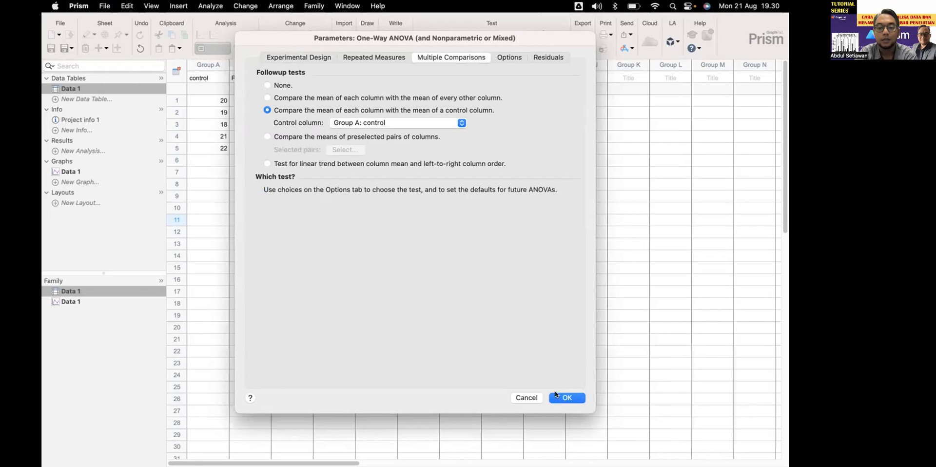
click(566, 398)
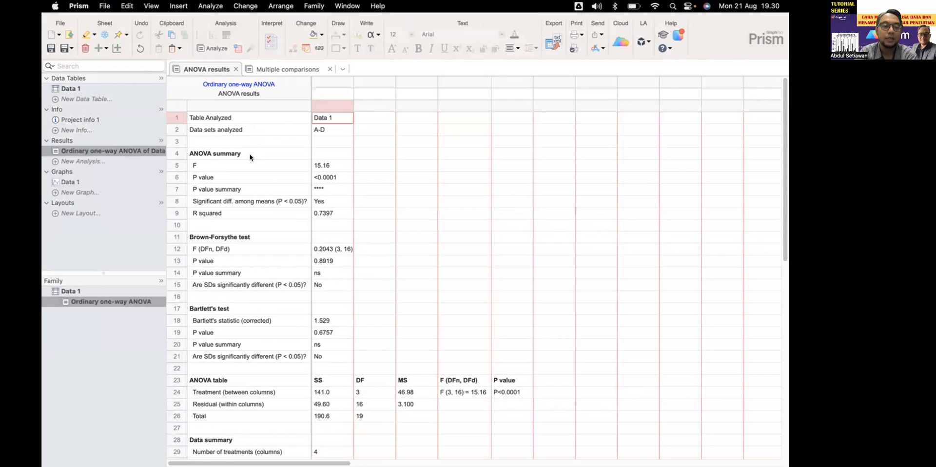
Examine the ANOVA summary and the adjusted P values of the multiple comparisons against the control.
scroll(252, 183, down, 2)
scroll(253, 185, up, 2)
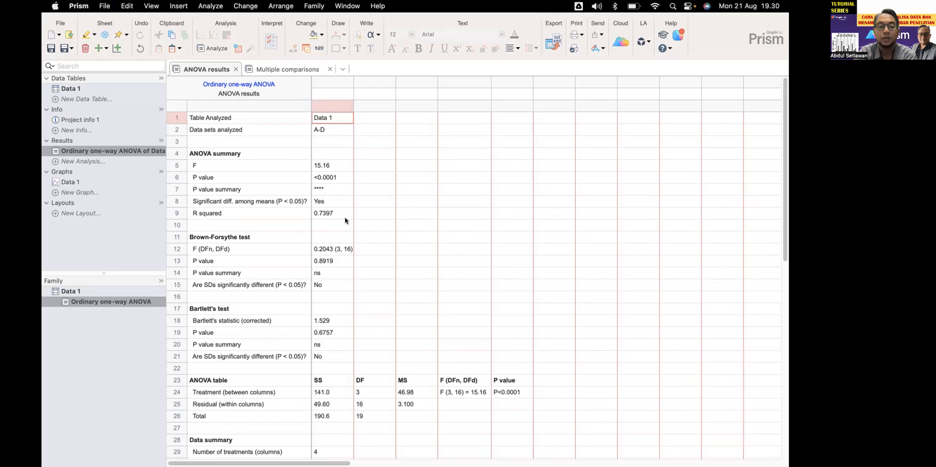
click(326, 212)
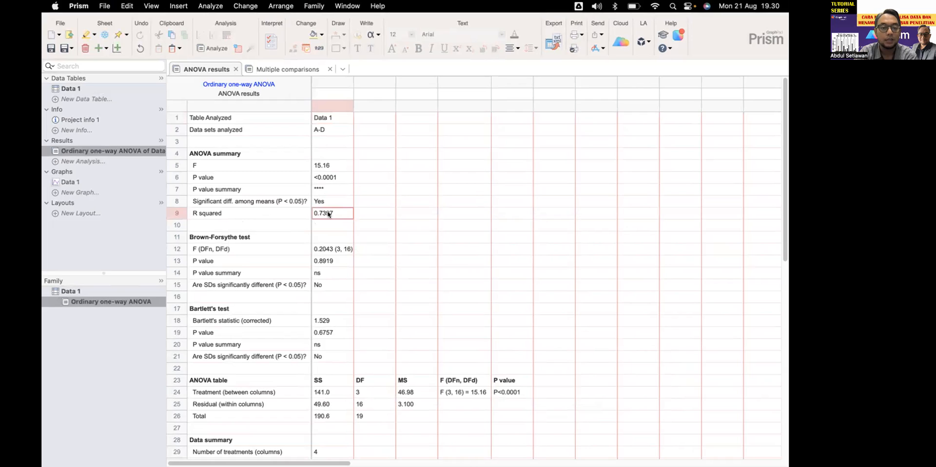
click(279, 71)
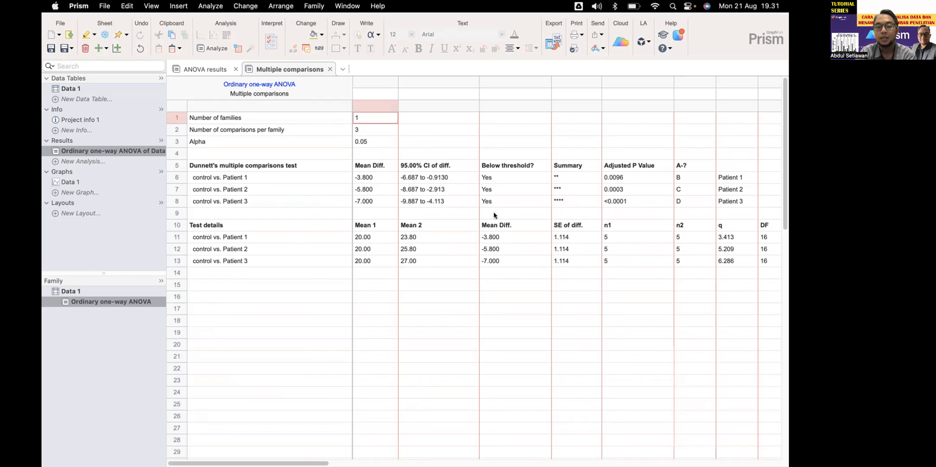
click(608, 203)
click(612, 191)
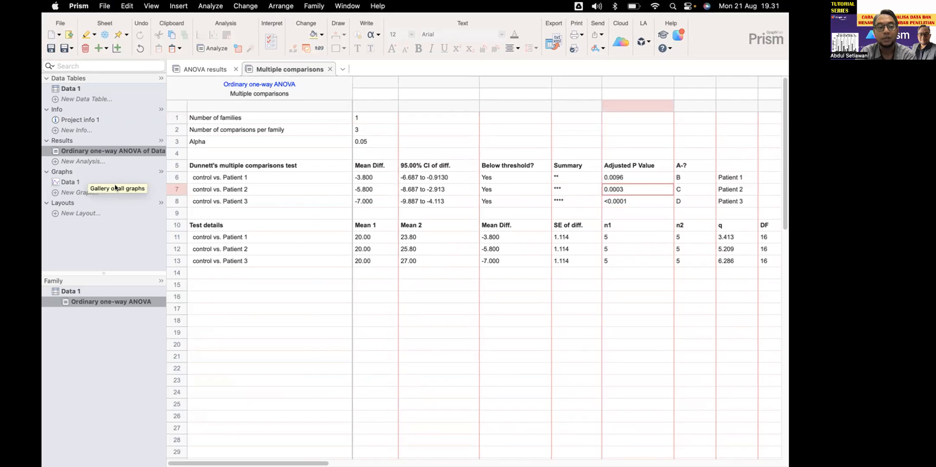
Create the Data 1 graph as a column bar graph plotting Mean with SD.
click(65, 182)
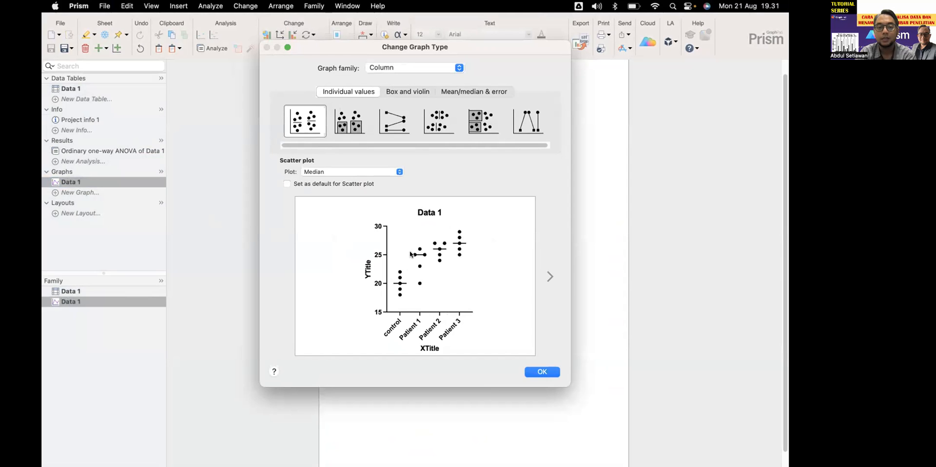
click(417, 91)
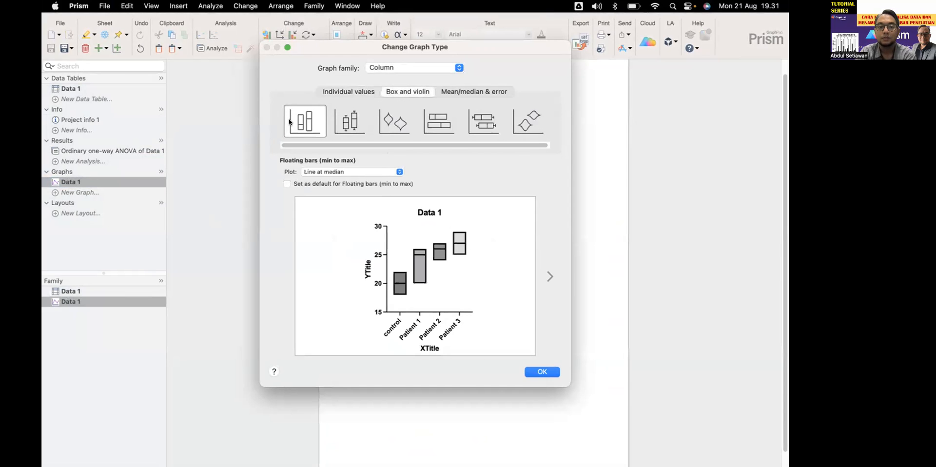
click(471, 92)
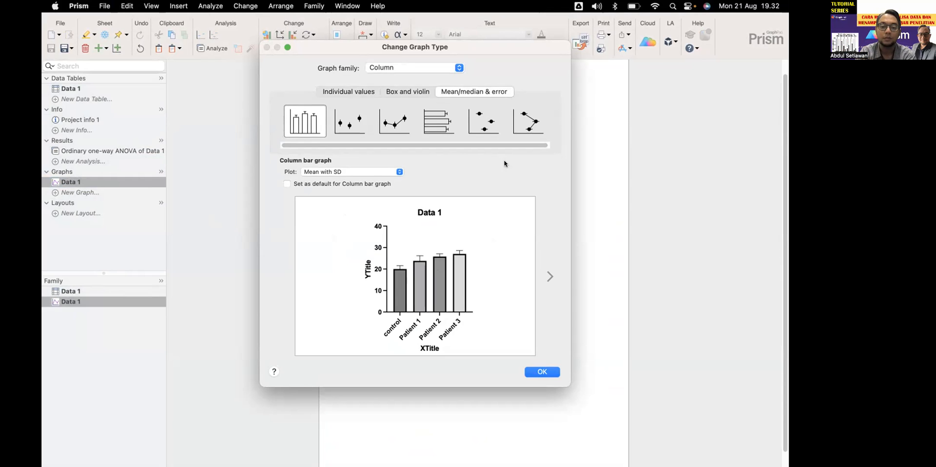
click(397, 172)
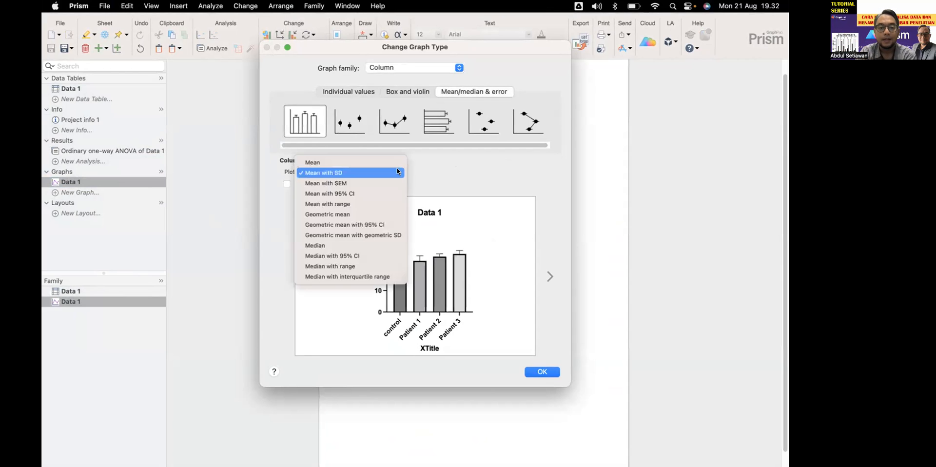
click(337, 171)
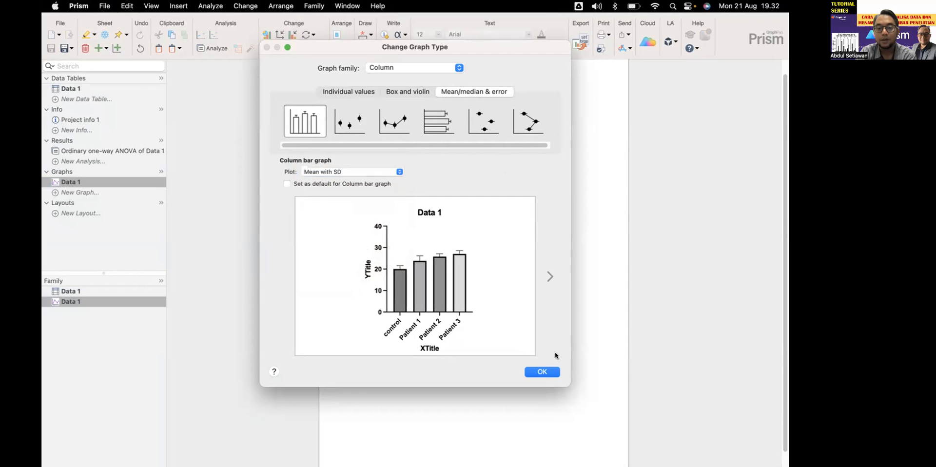
click(554, 373)
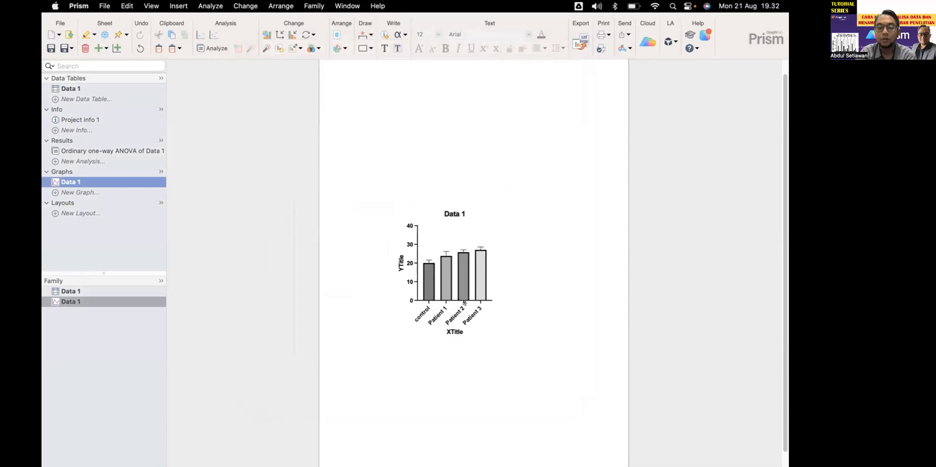
Enlarge the bar graph by stretching the X axis to about 4 in and the Y axis to about 3.25 in.
click(481, 301)
drag(492, 300, 566, 300)
click(417, 227)
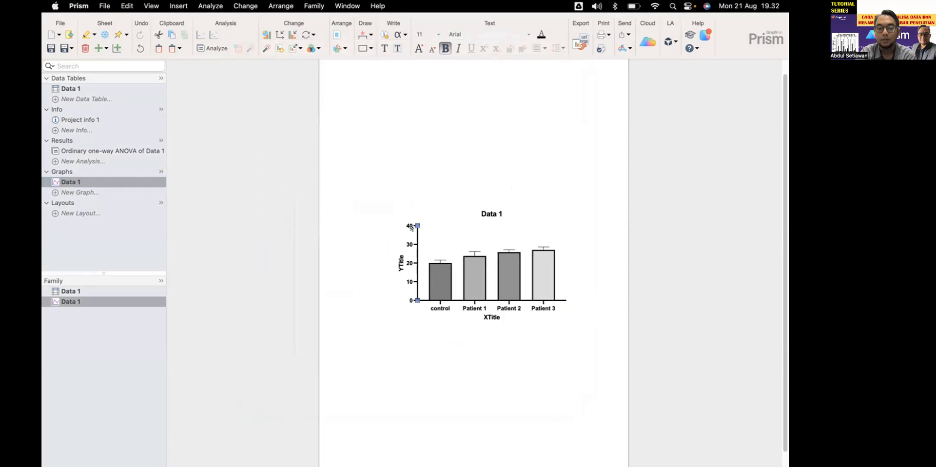
drag(415, 222, 411, 180)
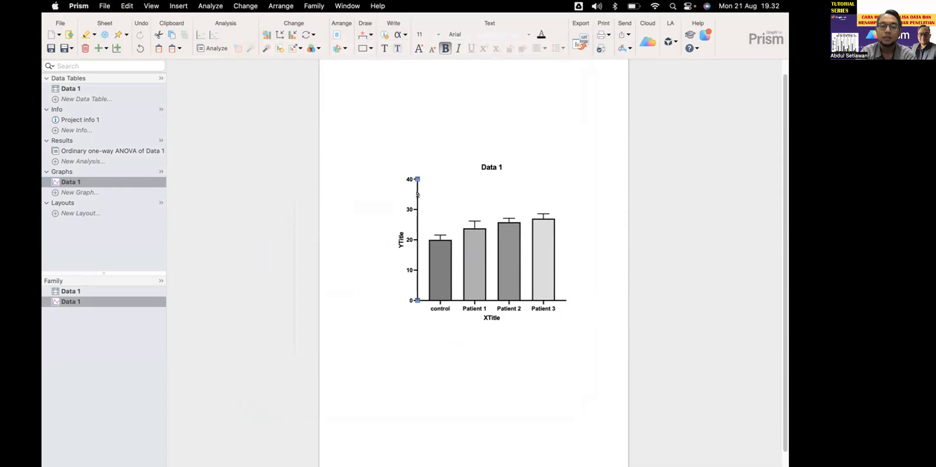
Turn off the automatic range for the left Y axis and set its major ticks interval to 5.
double_click(417, 194)
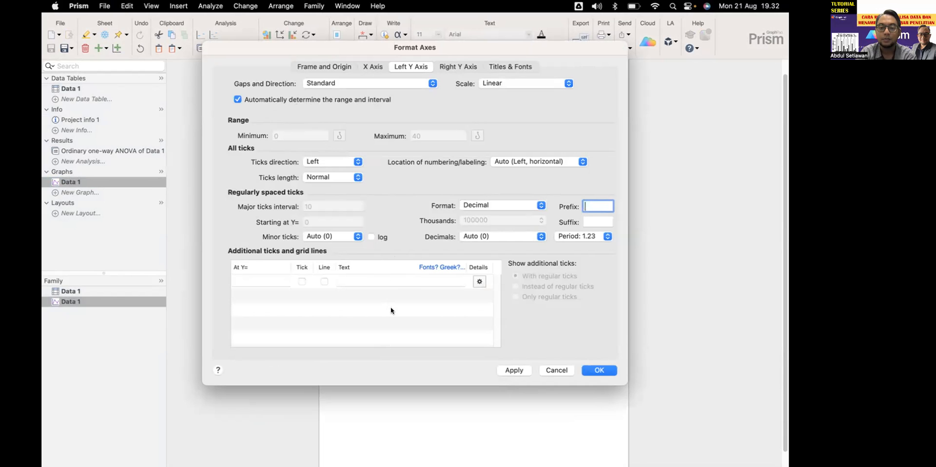
click(255, 100)
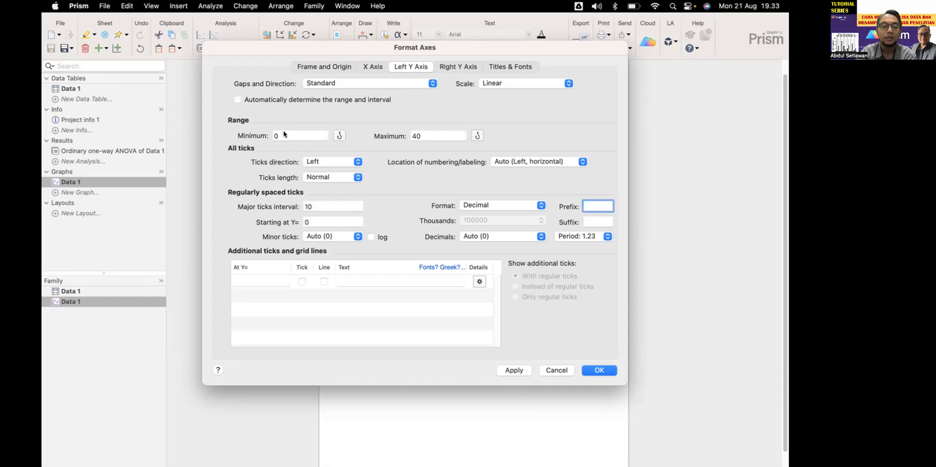
drag(358, 47, 105, 138)
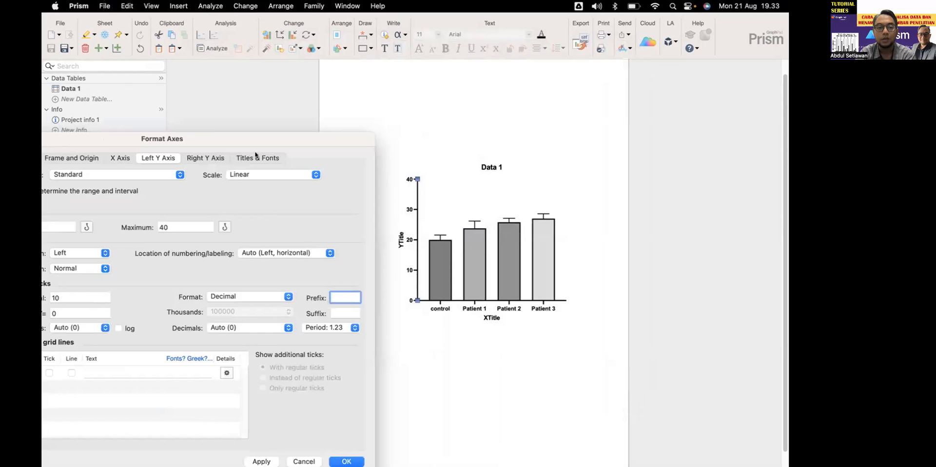
drag(247, 136, 385, 117)
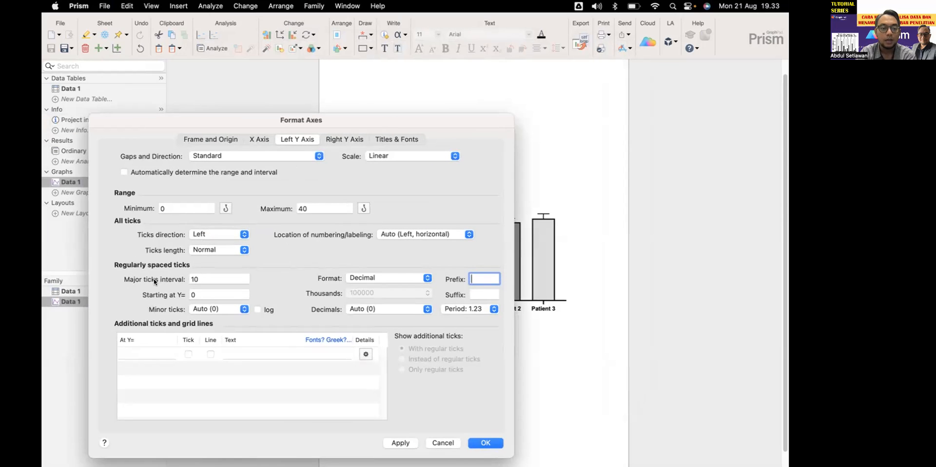
double_click(195, 280)
key(BackSpace)
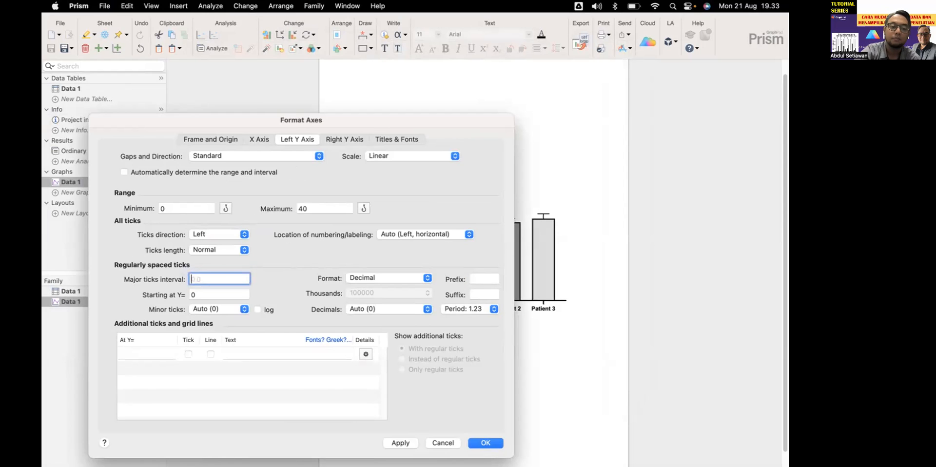
text(6)
text(5)
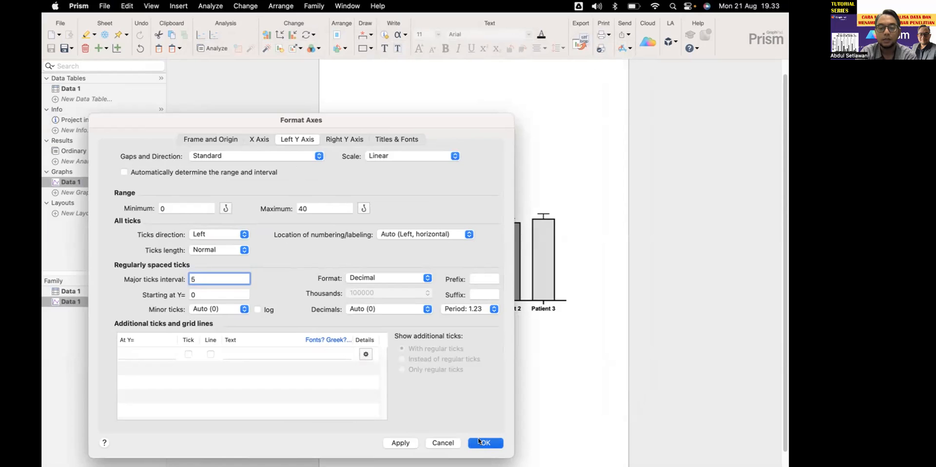
key(Return)
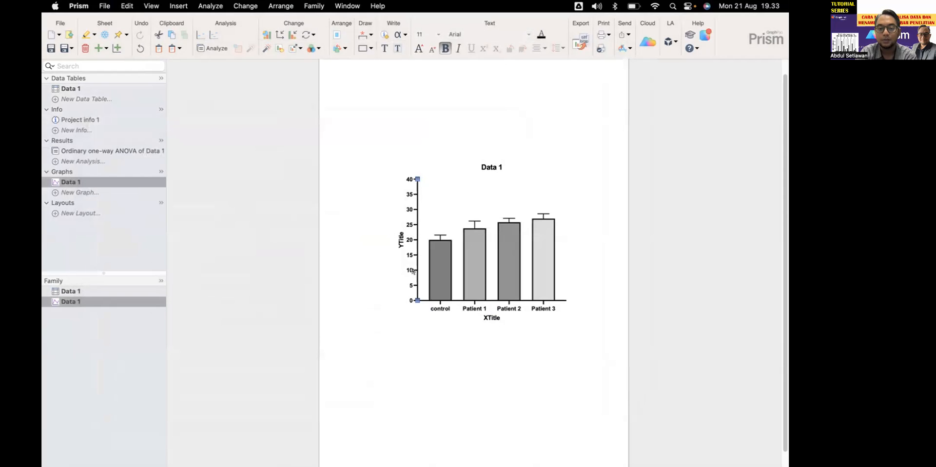
Set the maximum of the left Y axis range to 30.
double_click(417, 180)
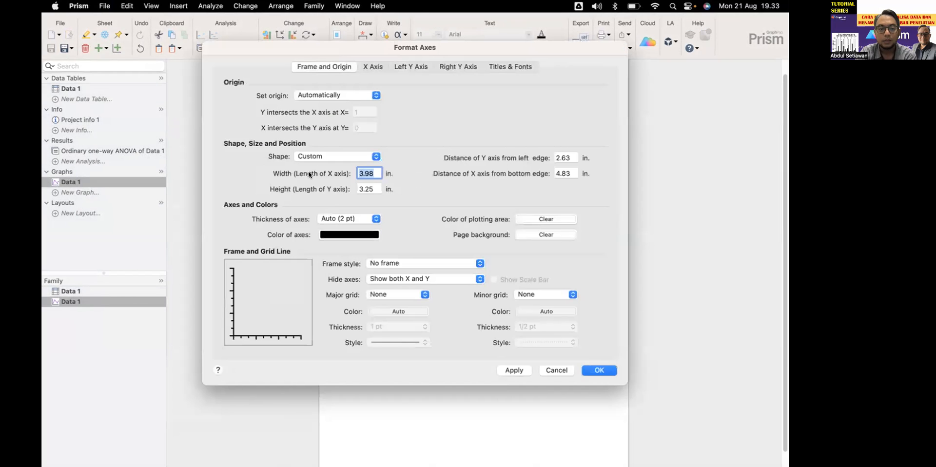
click(557, 371)
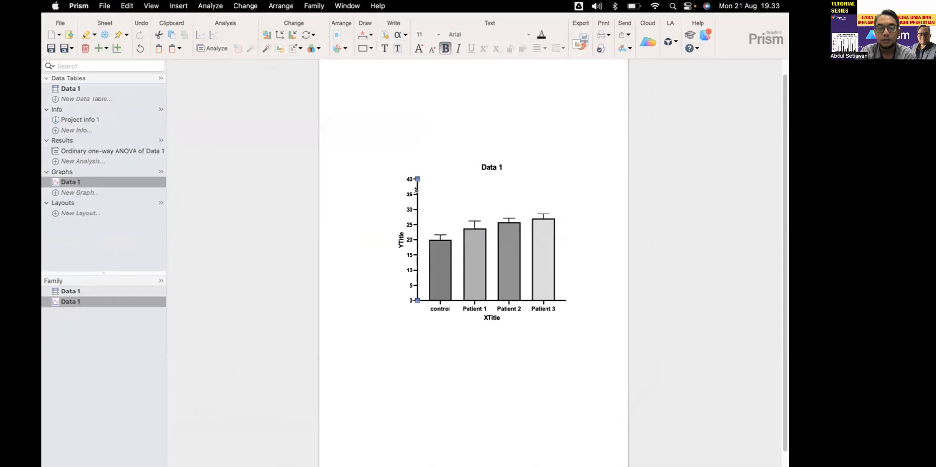
double_click(415, 190)
double_click(421, 135)
text(30)
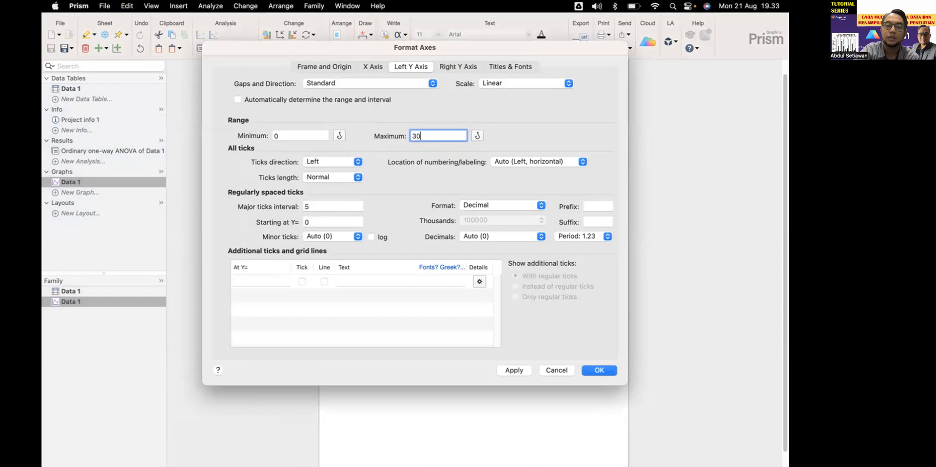
click(599, 370)
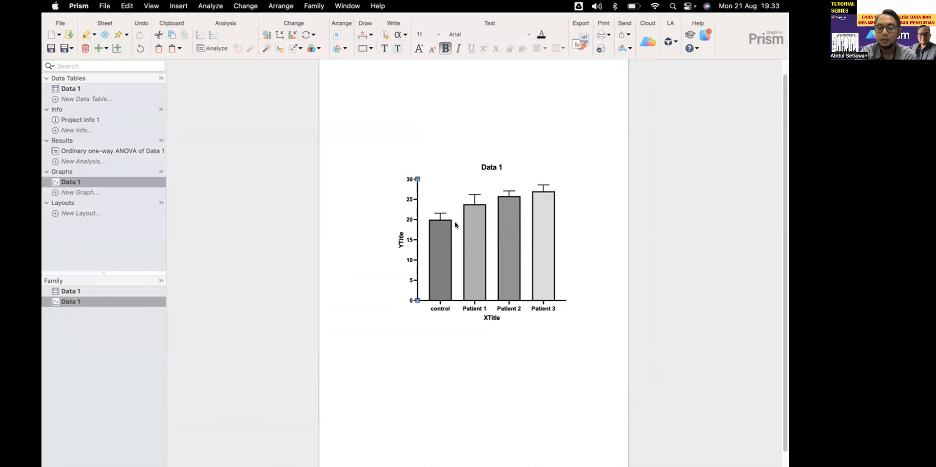
Move the graph title Data 1 higher above the bars.
click(495, 157)
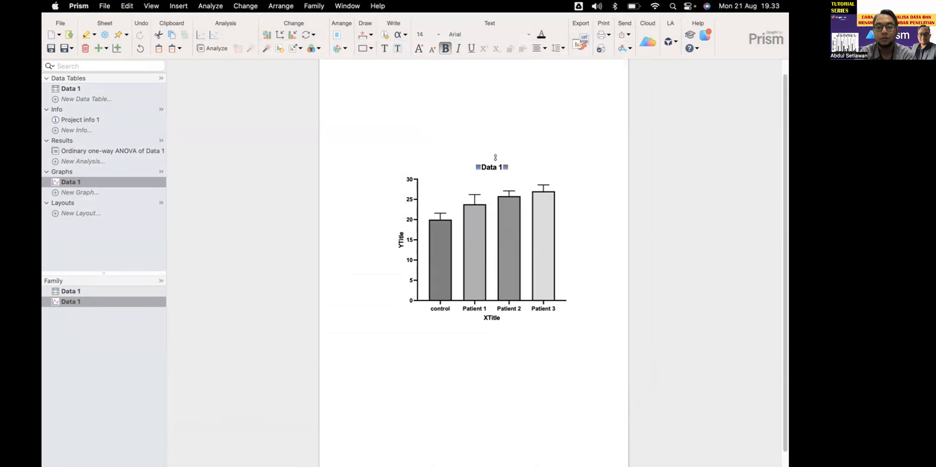
double_click(494, 152)
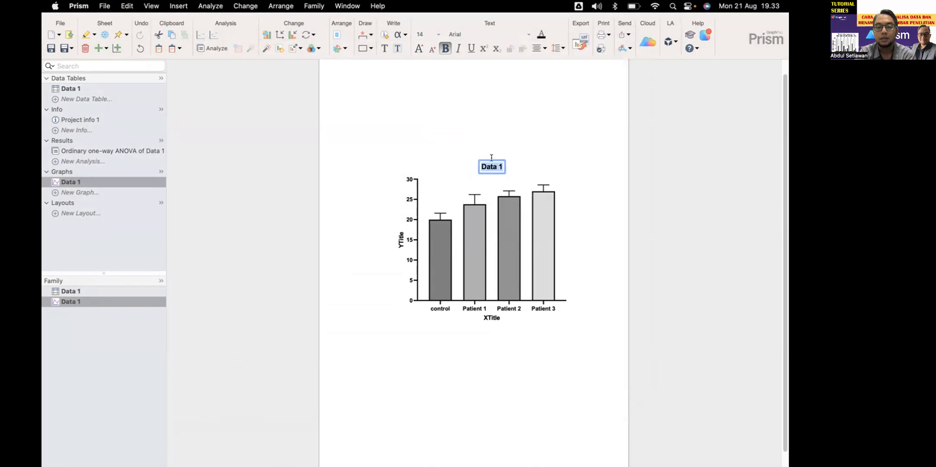
click(487, 168)
click(489, 171)
drag(490, 171, 487, 144)
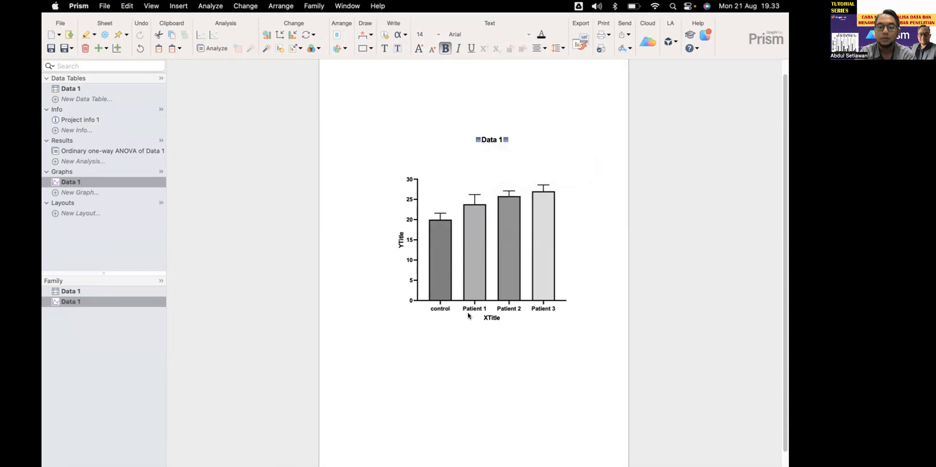
Replace the X axis title with "Sample".
click(486, 316)
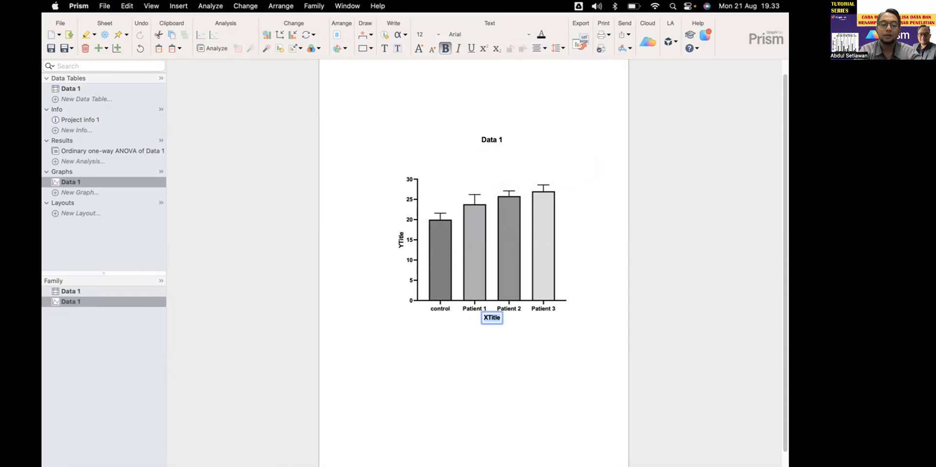
text(Sample)
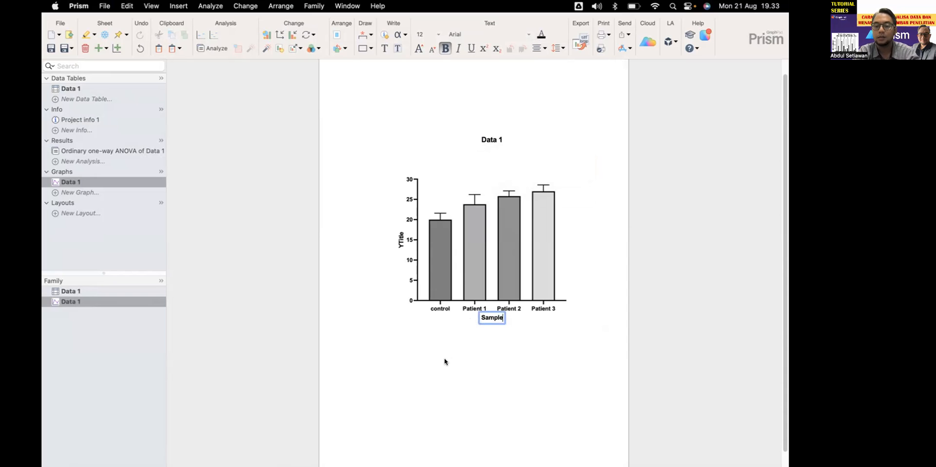
Replace the Y axis title with "INFg (ng/ml)".
click(400, 246)
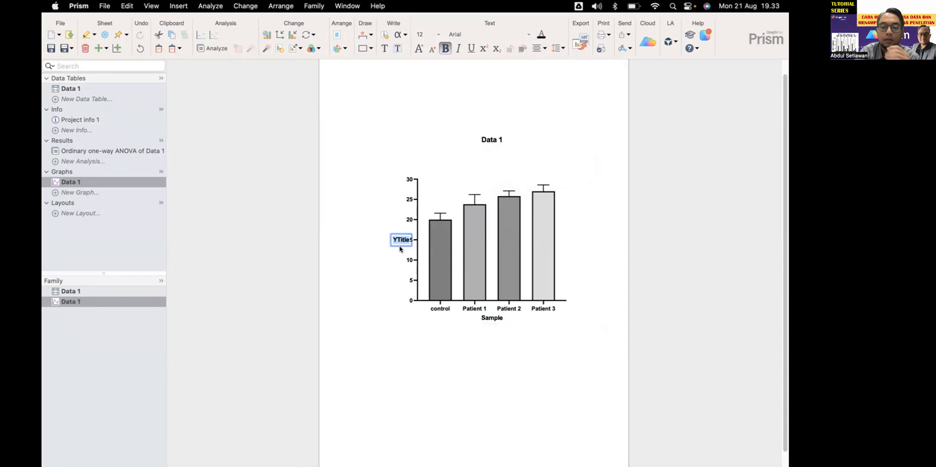
text(INF)
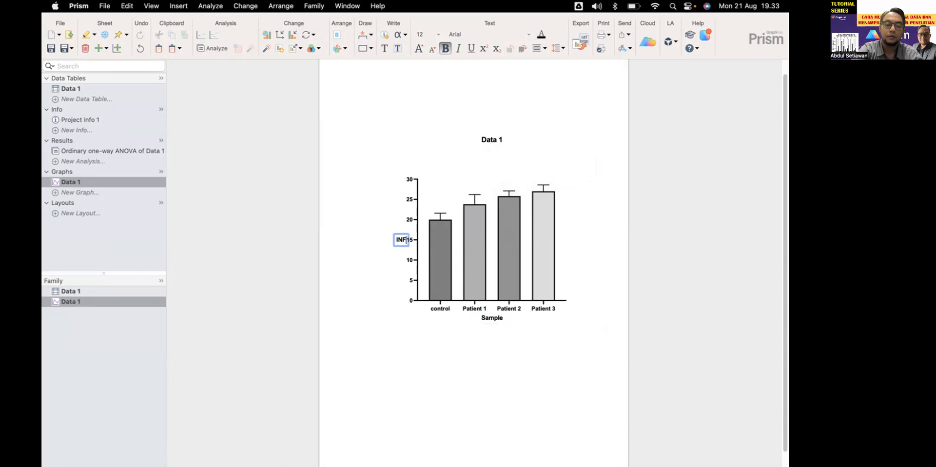
text(g1)
key(BackSpace)
text((ng/)
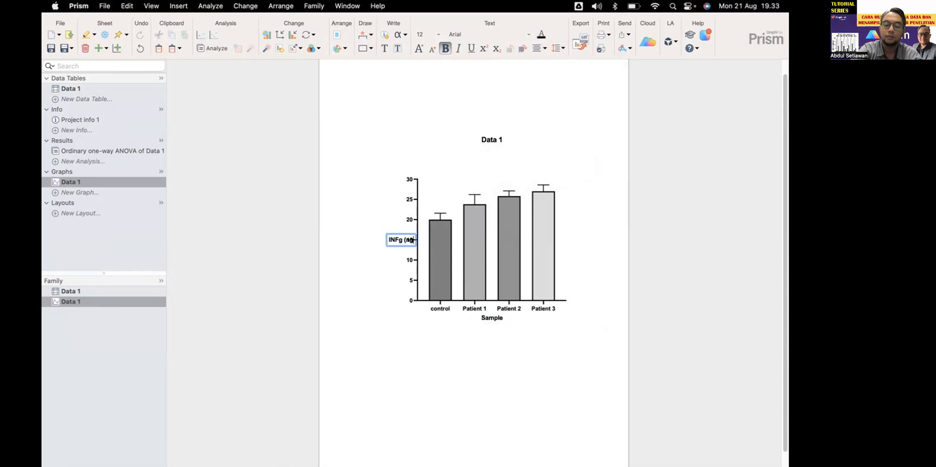
text(ml))
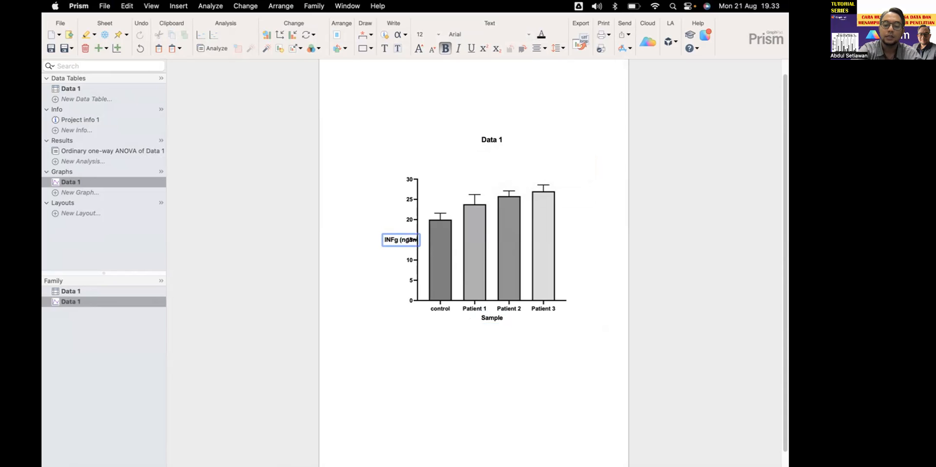
click(436, 352)
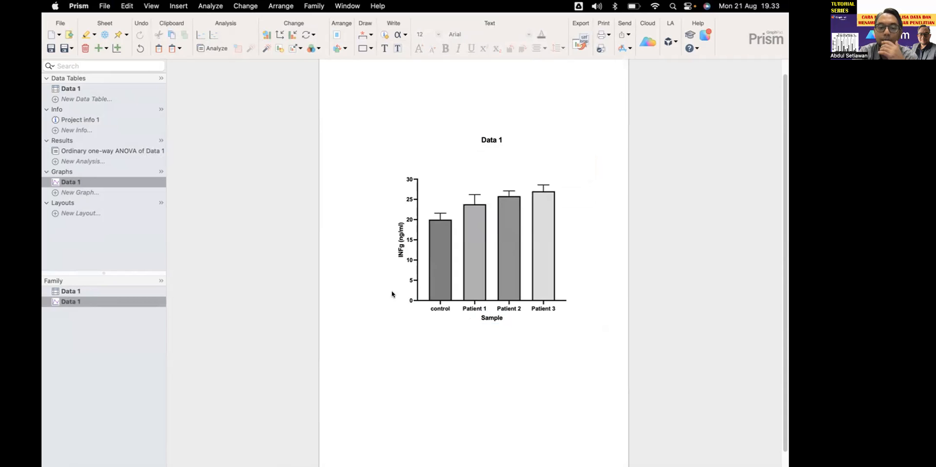
Change the control bar's fill color to the saved turquoise swatch and apply the formatting.
double_click(443, 253)
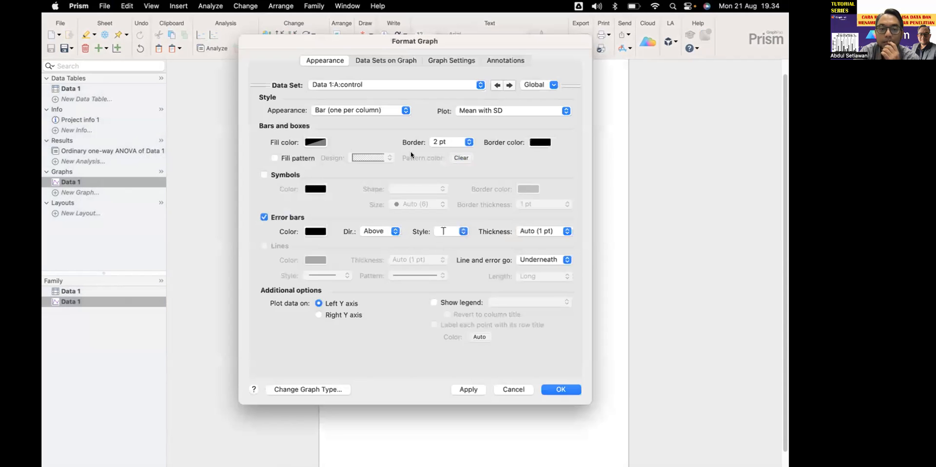
click(315, 142)
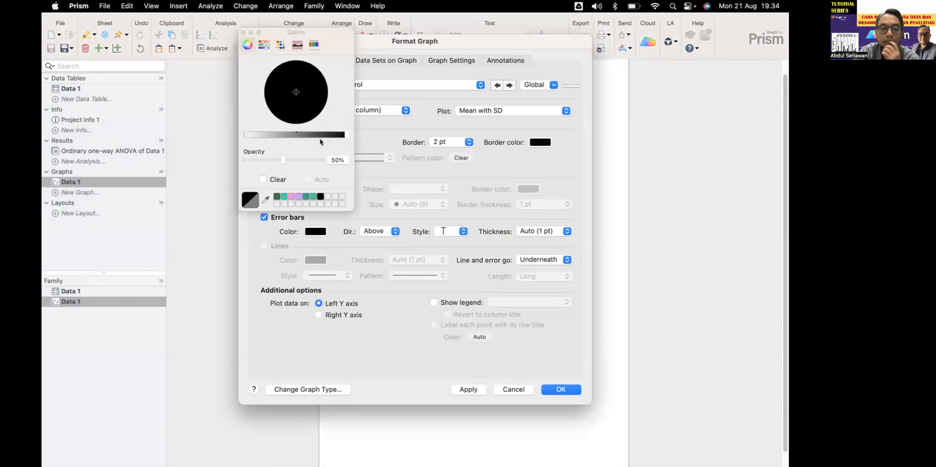
click(284, 195)
click(555, 389)
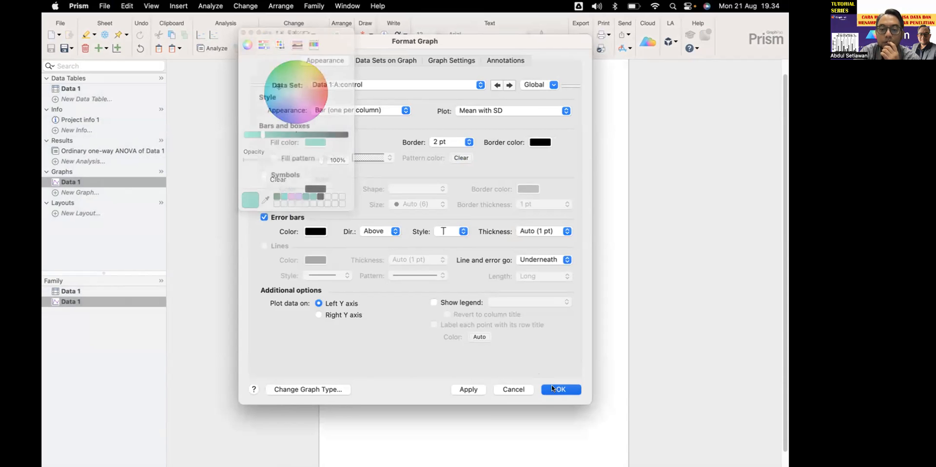
Change the Patient 1 bar's fill to an orange-red picked from the color wheel.
click(476, 249)
double_click(476, 248)
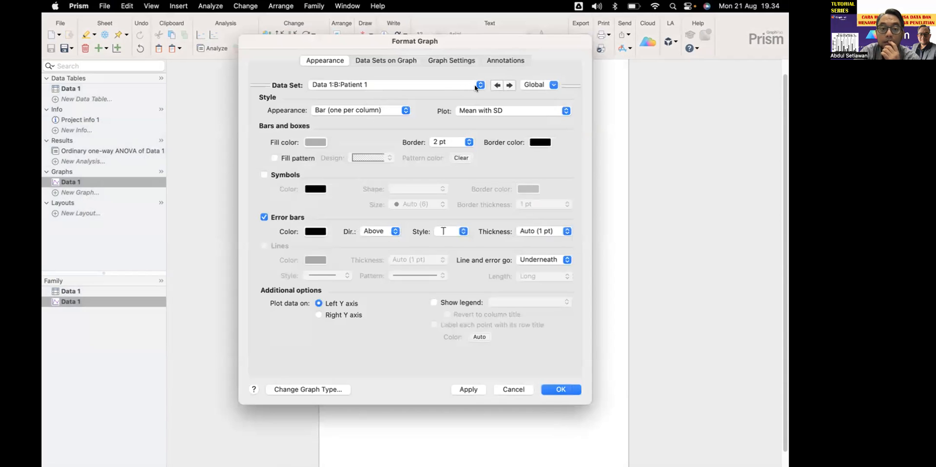
click(320, 141)
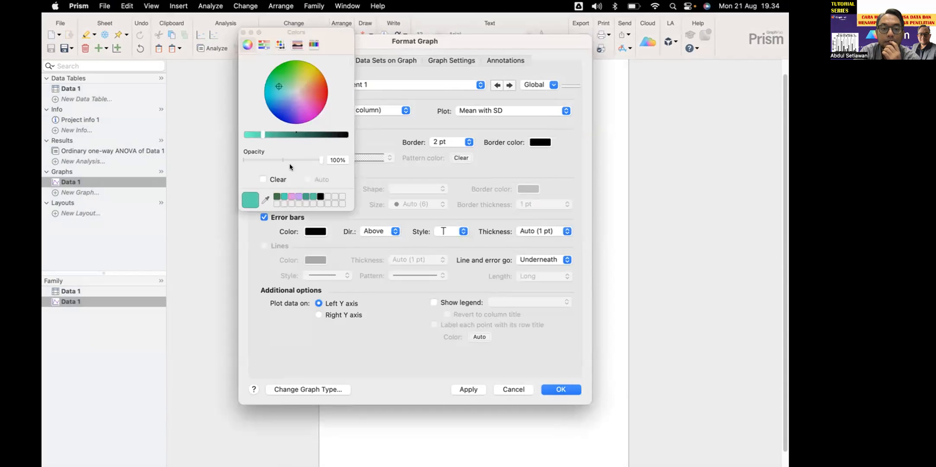
click(323, 90)
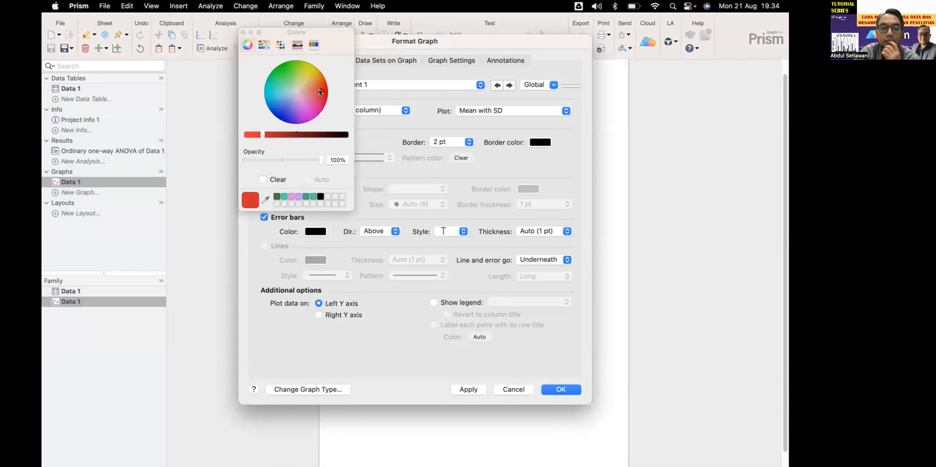
drag(322, 90, 322, 88)
click(336, 160)
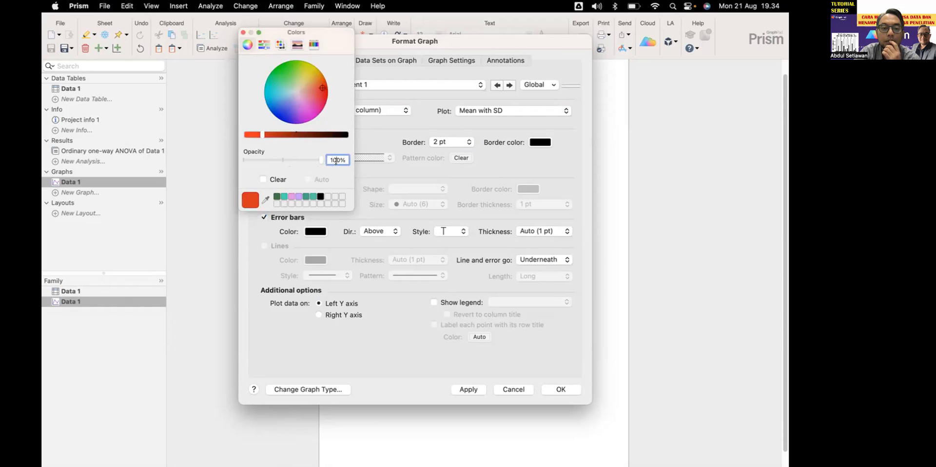
click(368, 138)
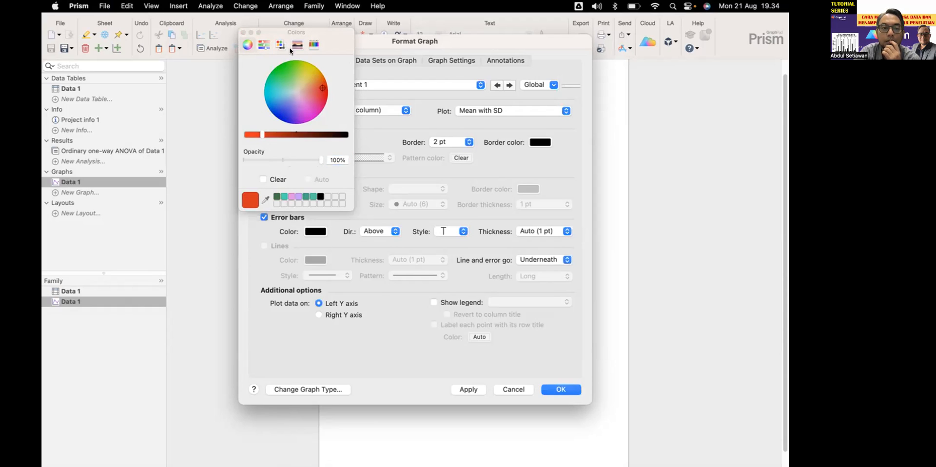
click(244, 32)
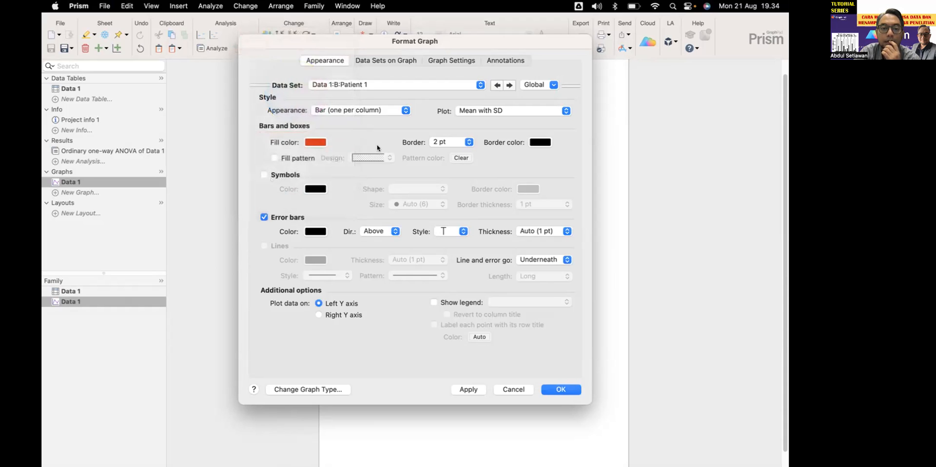
Add a fill pattern to the Patient 1 bar using the first, finest design with a black pattern color.
click(274, 158)
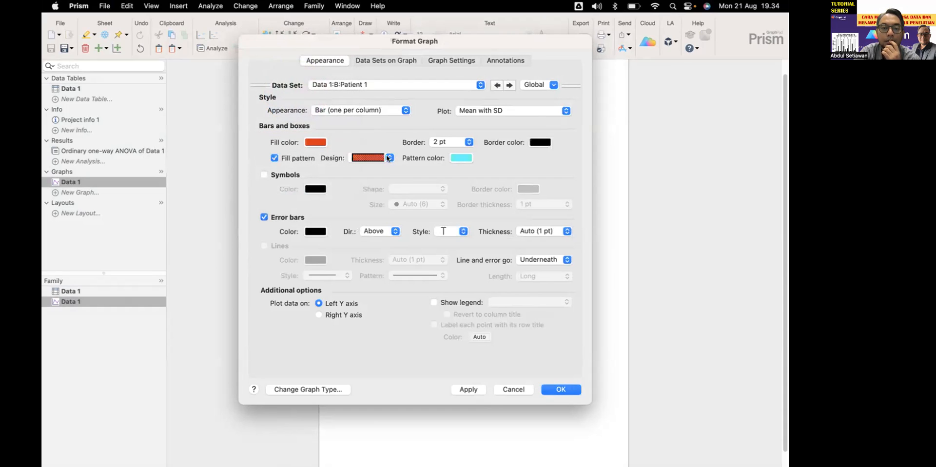
click(387, 158)
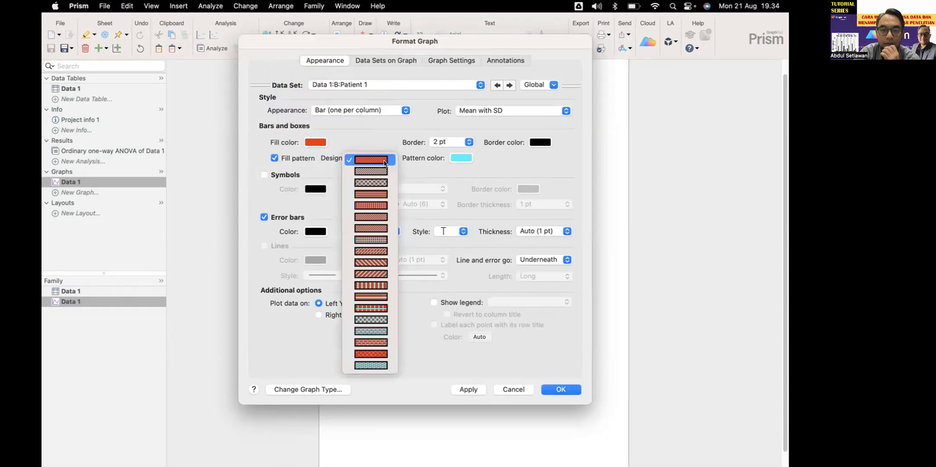
click(378, 160)
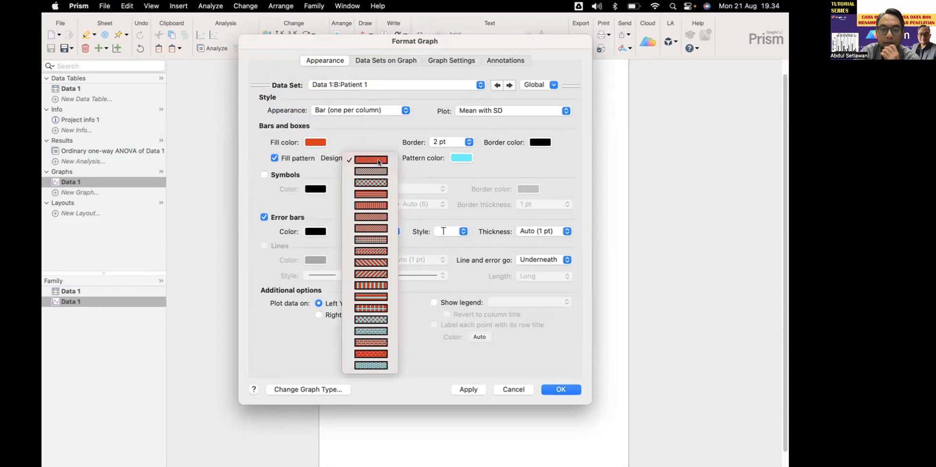
click(455, 158)
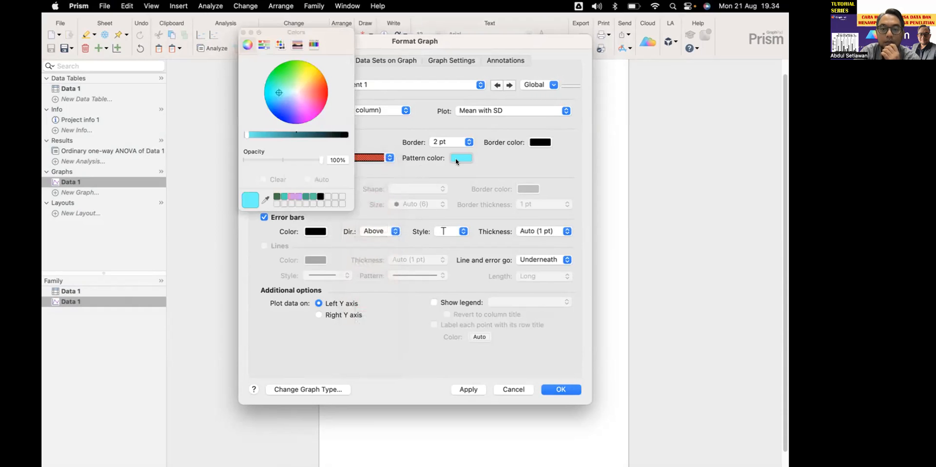
click(319, 196)
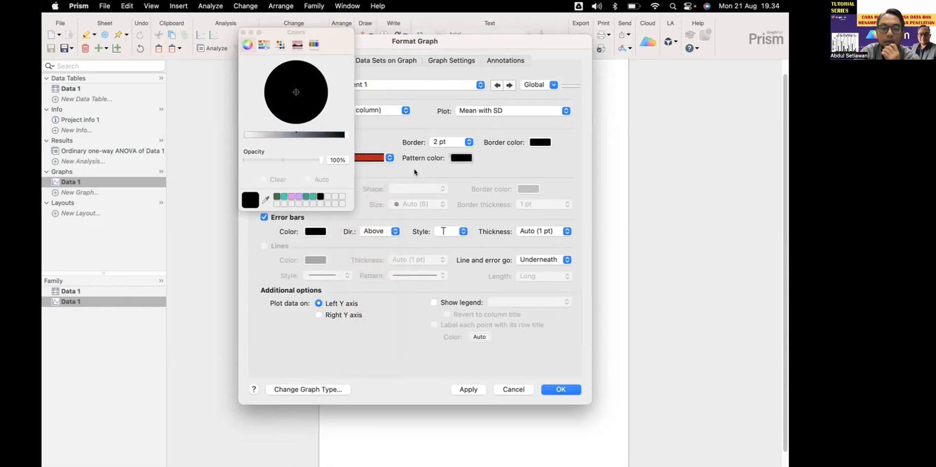
click(560, 392)
Give the Patient 2 bar a bright orange-red fill and save that color as a swatch for reuse.
mouse_move(473, 234)
double_click(513, 217)
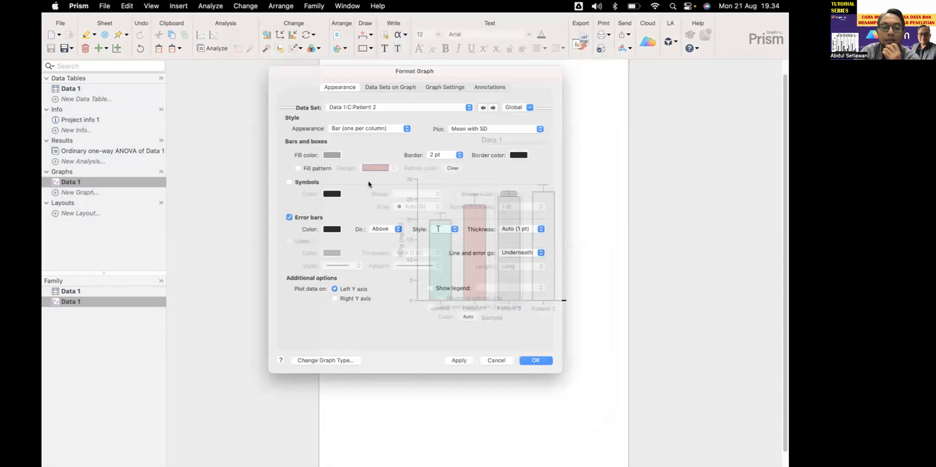
click(316, 140)
drag(323, 96, 323, 88)
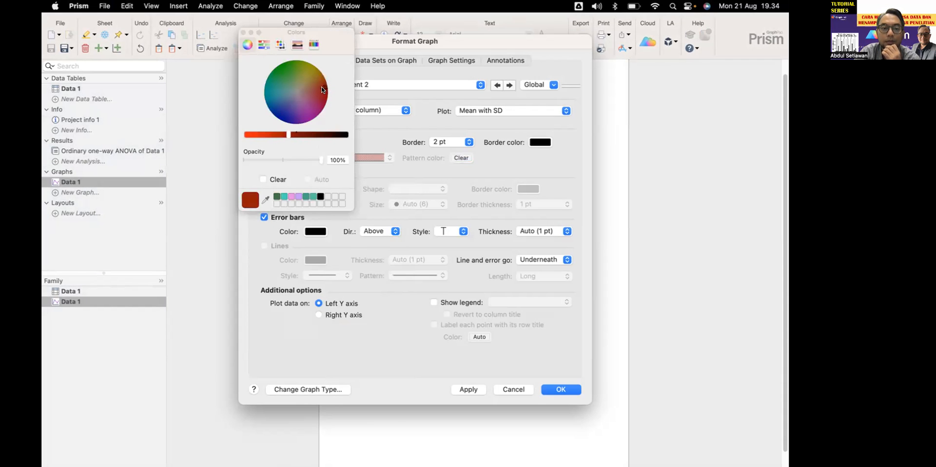
drag(251, 134, 248, 136)
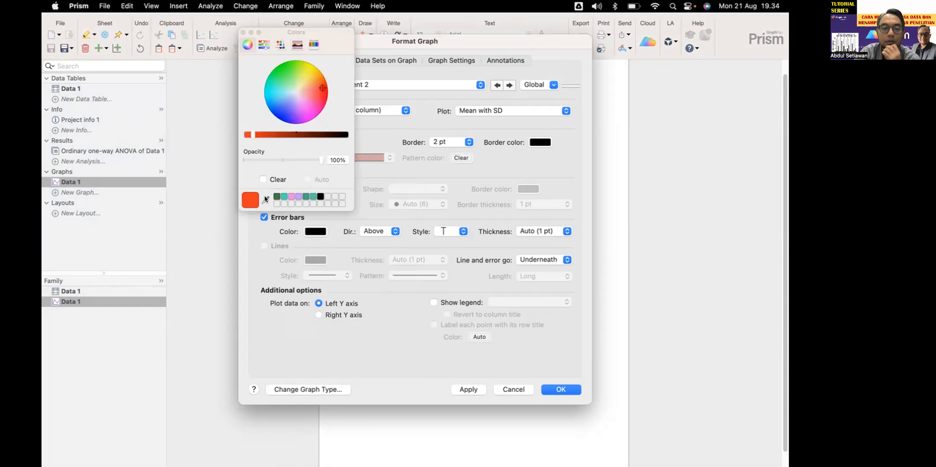
drag(249, 199, 330, 196)
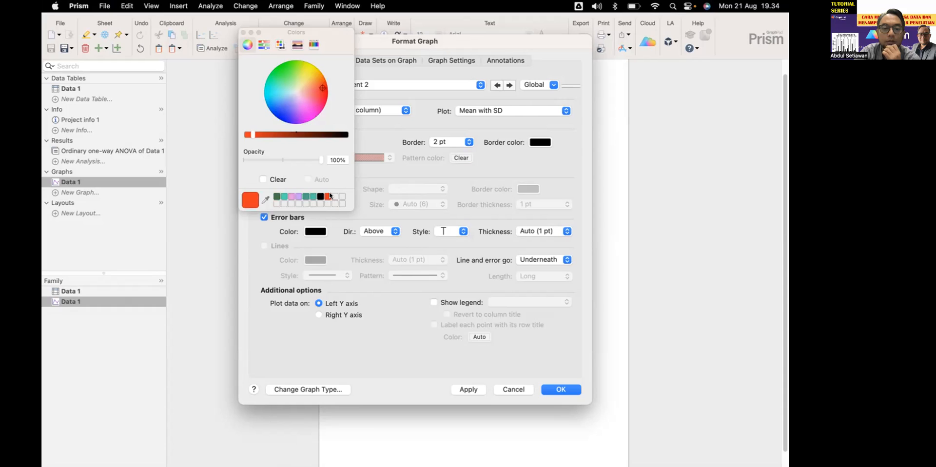
click(239, 32)
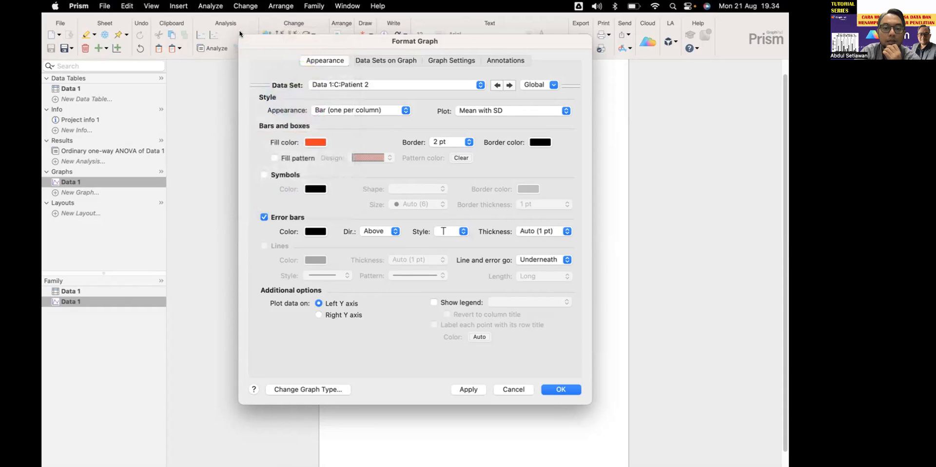
Add a fill pattern of narrow vertical stripes to the Patient 2 bar and apply the formatting.
click(309, 159)
click(375, 158)
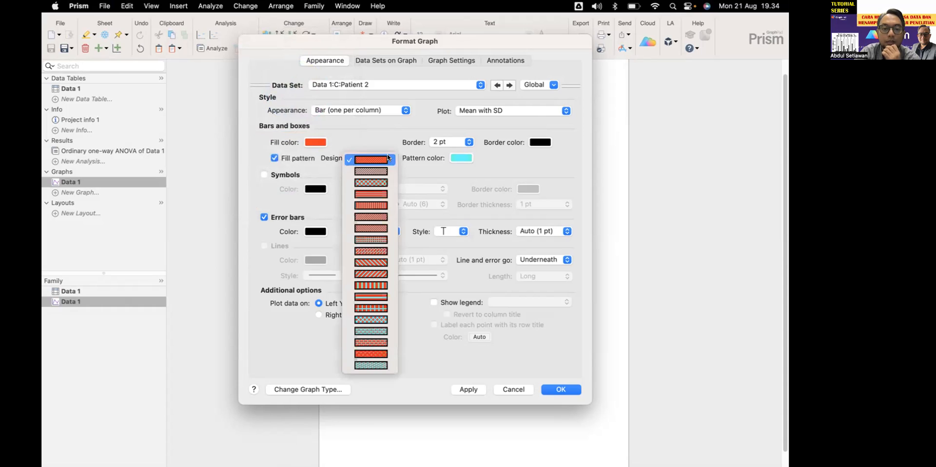
click(371, 204)
click(560, 389)
Fill the Patient 3 bar with the saved orange-red swatch.
double_click(540, 246)
click(314, 141)
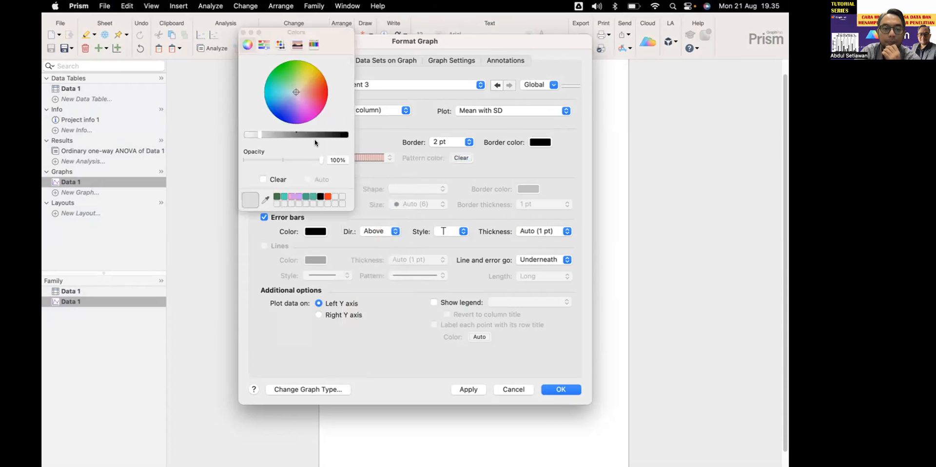
click(326, 196)
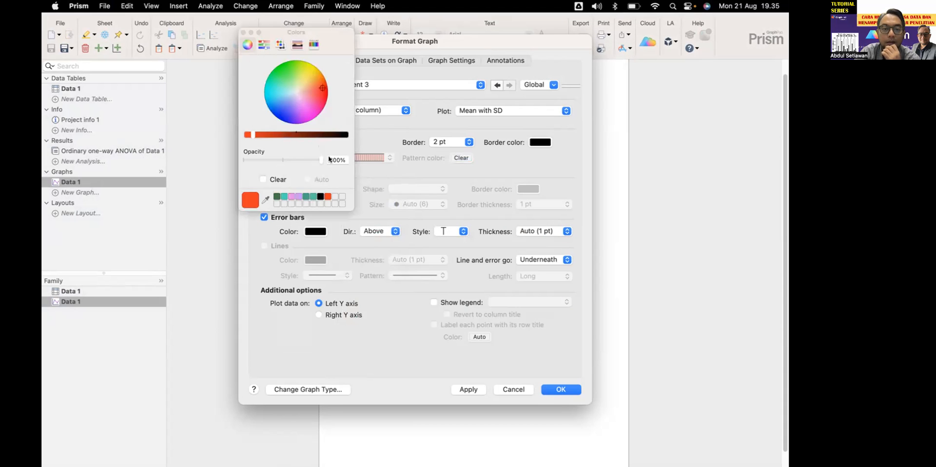
click(243, 32)
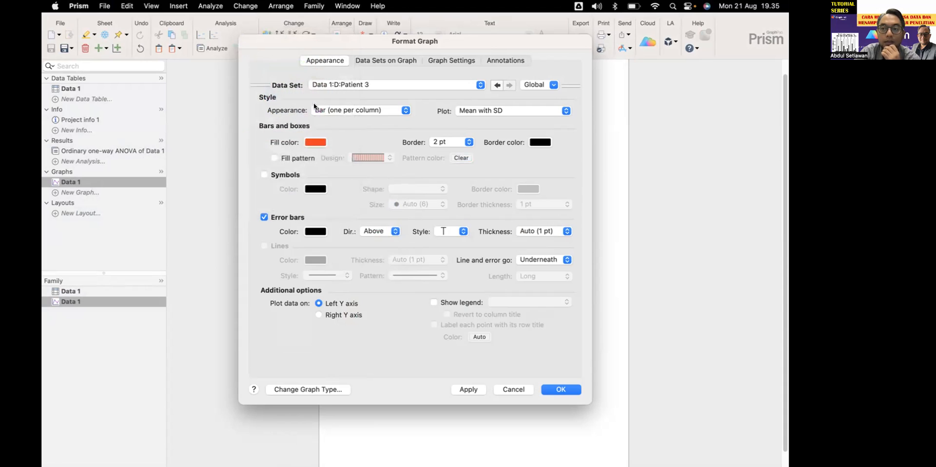
Add the dense pattern listed just after the small checkerboard to the Patient 3 bar, with black as the pattern color.
click(303, 156)
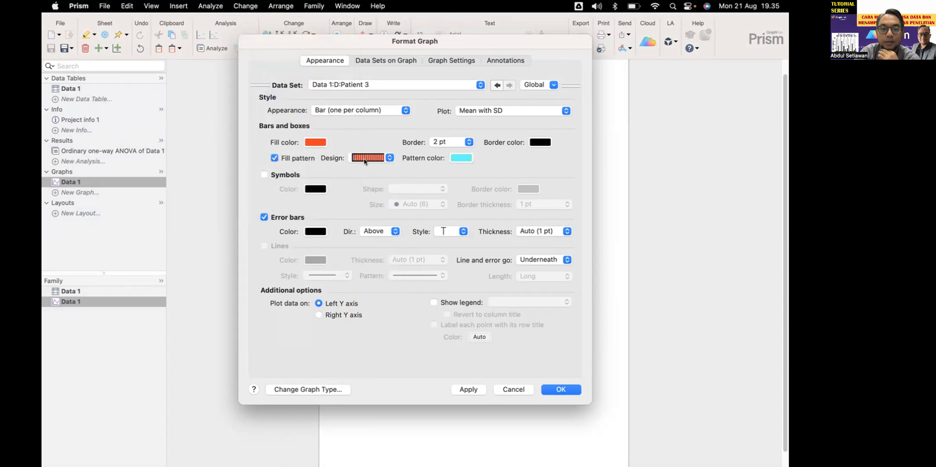
click(388, 158)
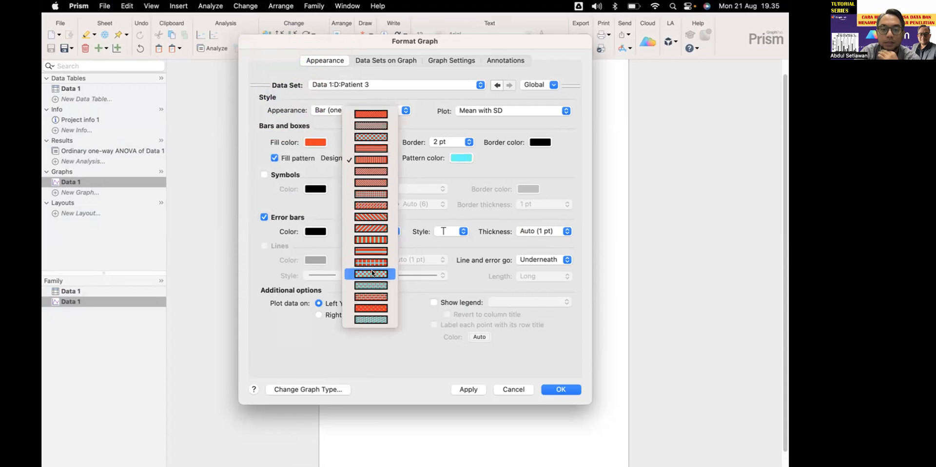
click(367, 282)
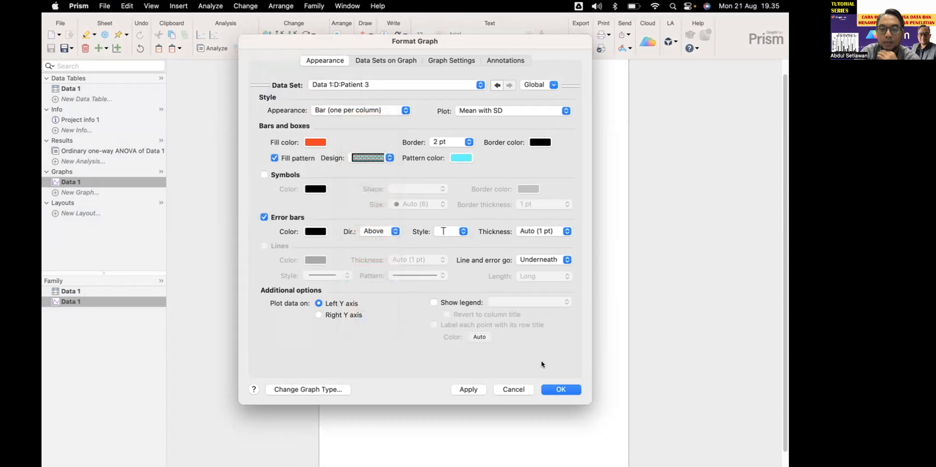
click(463, 157)
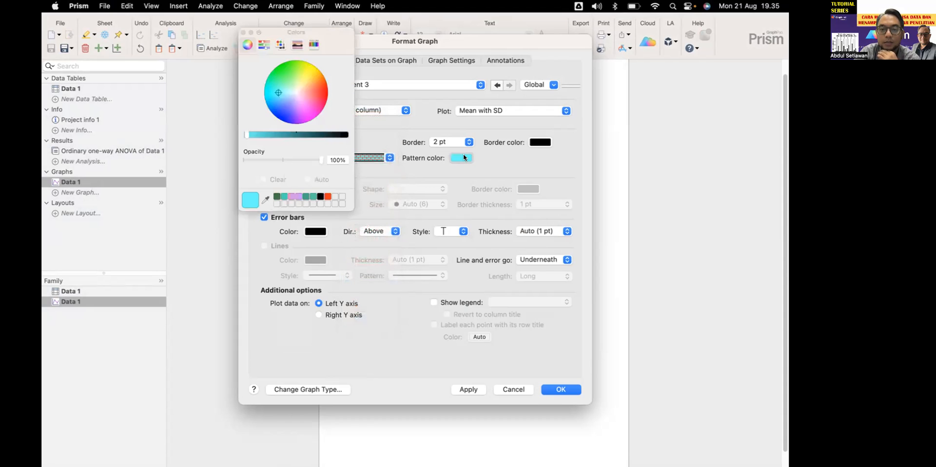
click(322, 197)
click(573, 390)
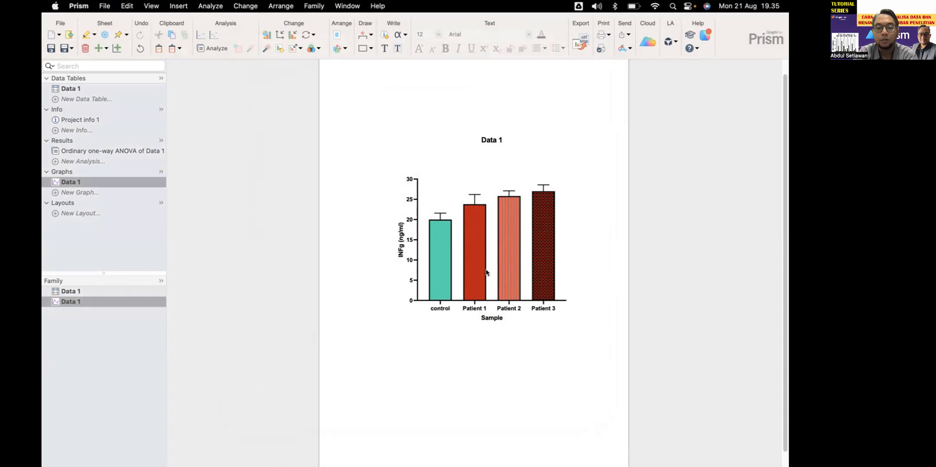
Examine the graph's axis formatting options for frame and origin, the left and right Y axes, and titles and fonts.
click(516, 301)
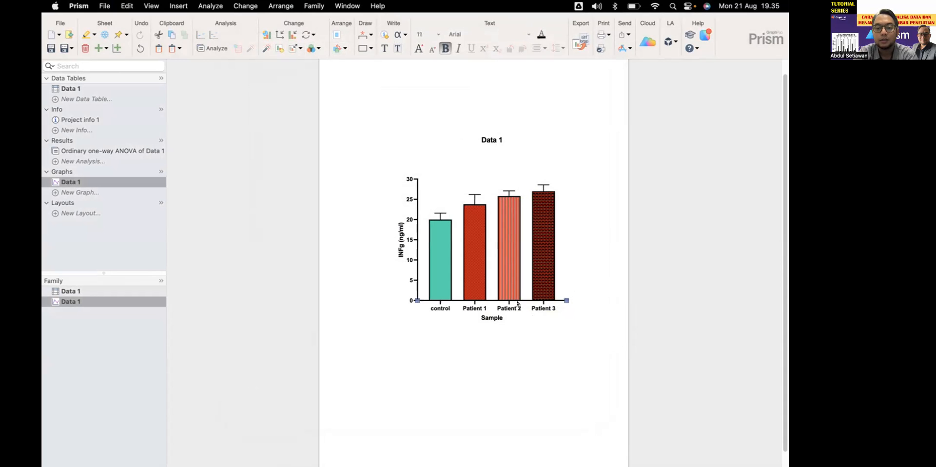
double_click(560, 303)
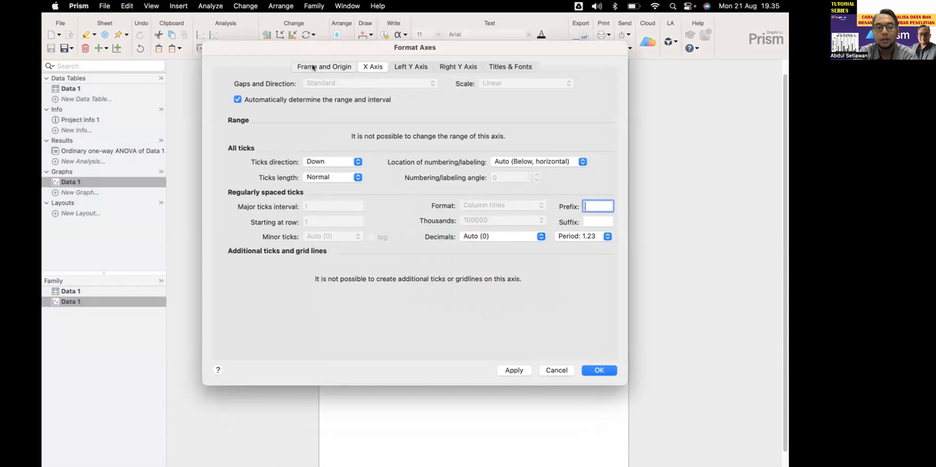
click(348, 67)
click(399, 70)
click(448, 67)
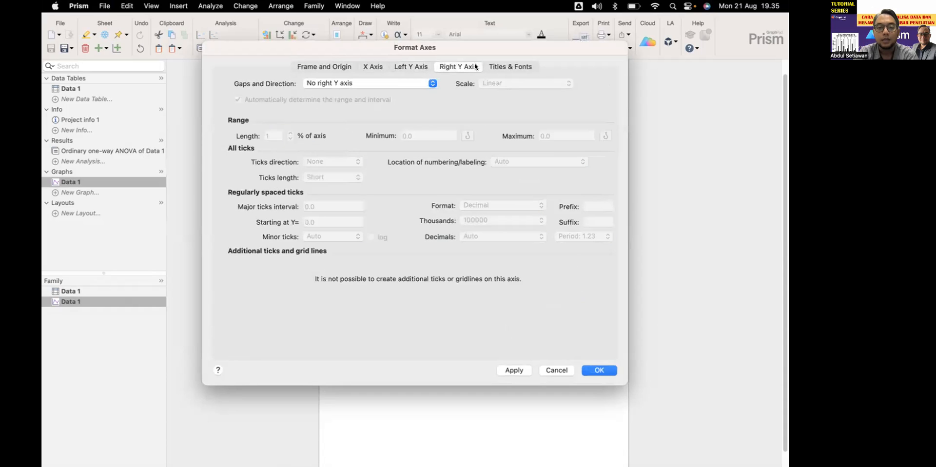
click(500, 66)
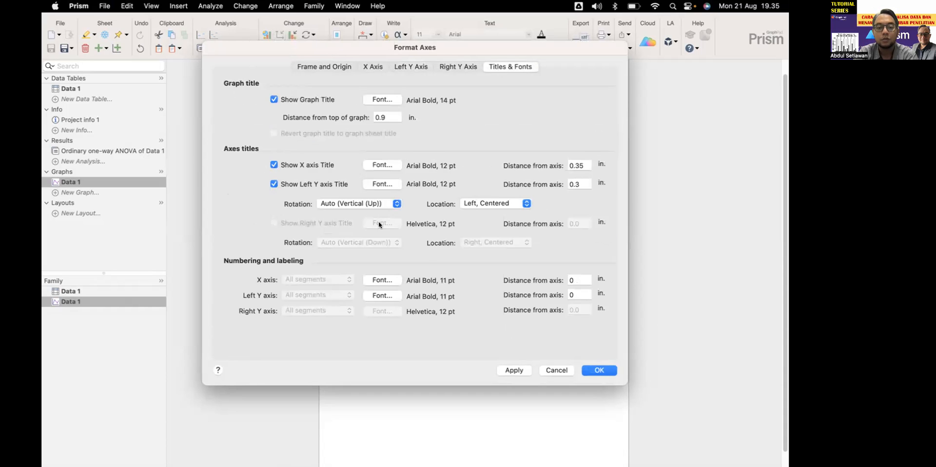
click(559, 369)
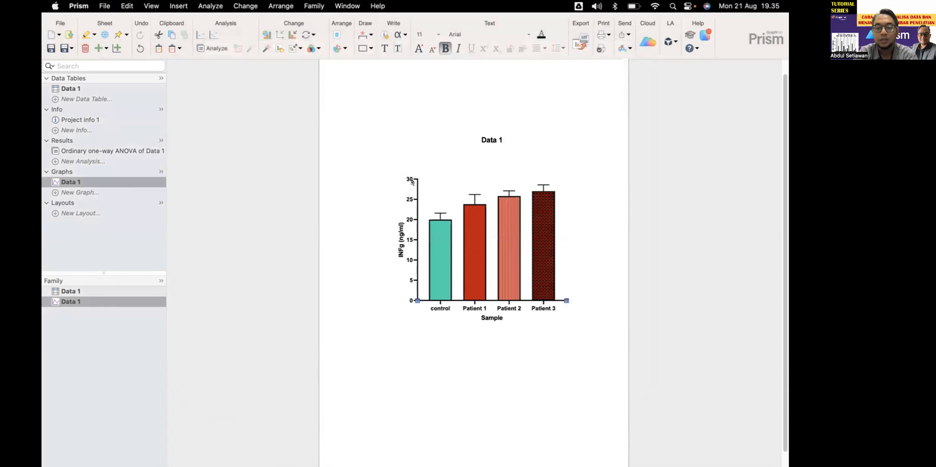
Replace the graph title with text beginning "Ekspresi INFg pada".
click(489, 139)
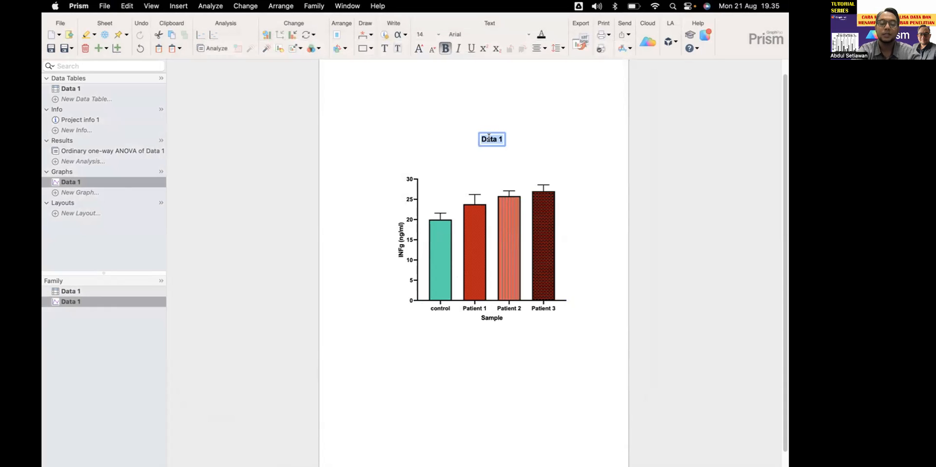
text(Ekspresi)
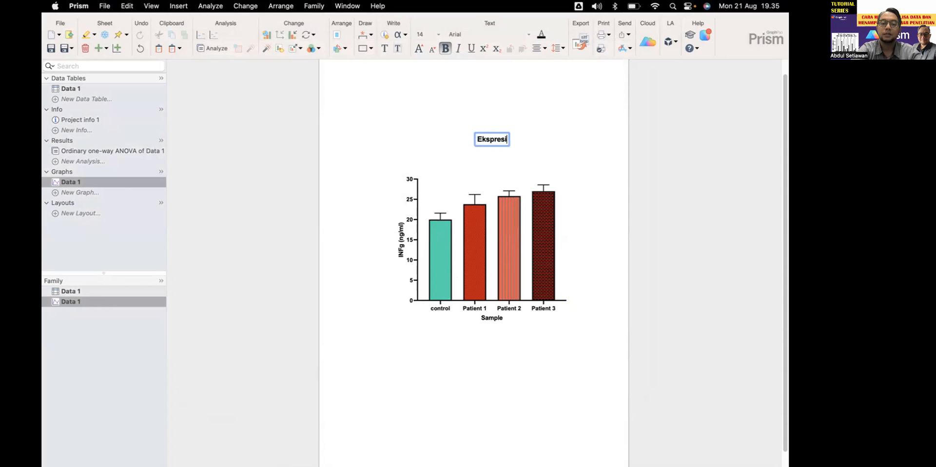
text( INF)
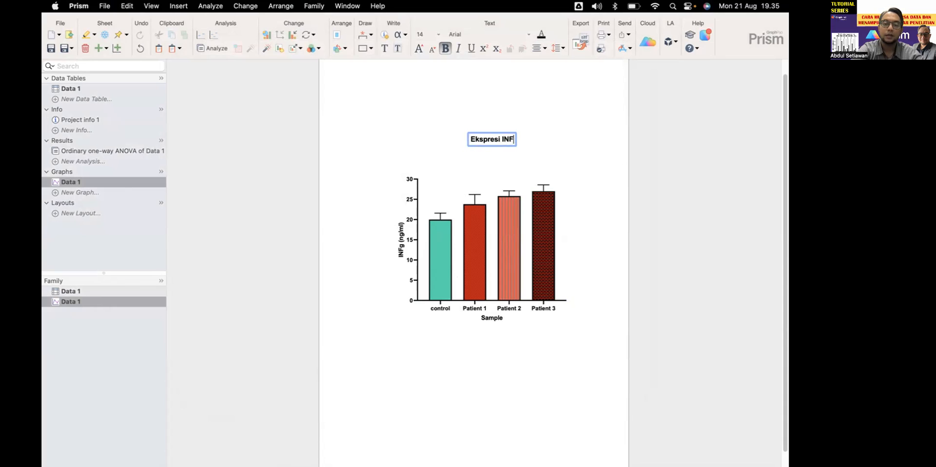
text(g pada)
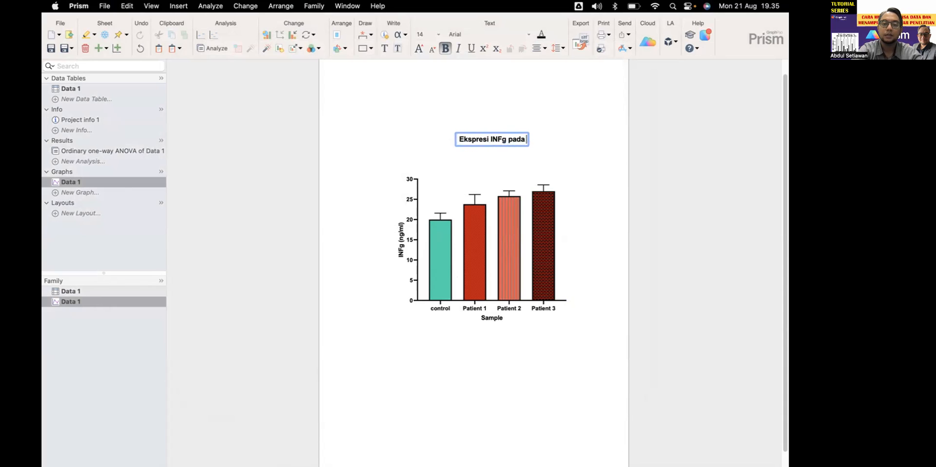